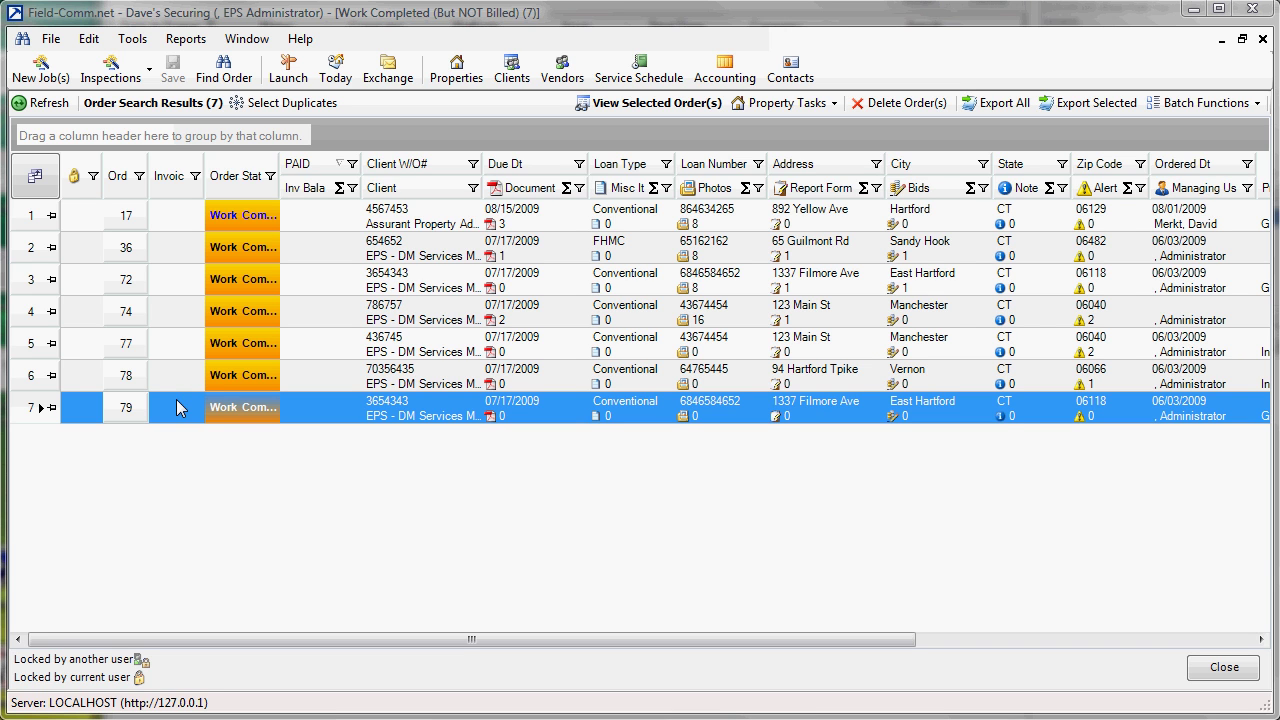
# - Open the last work-completed job in the list, create a new invoice for it and start the Invoice Wizard
pyautogui.doubleClick(238, 407)
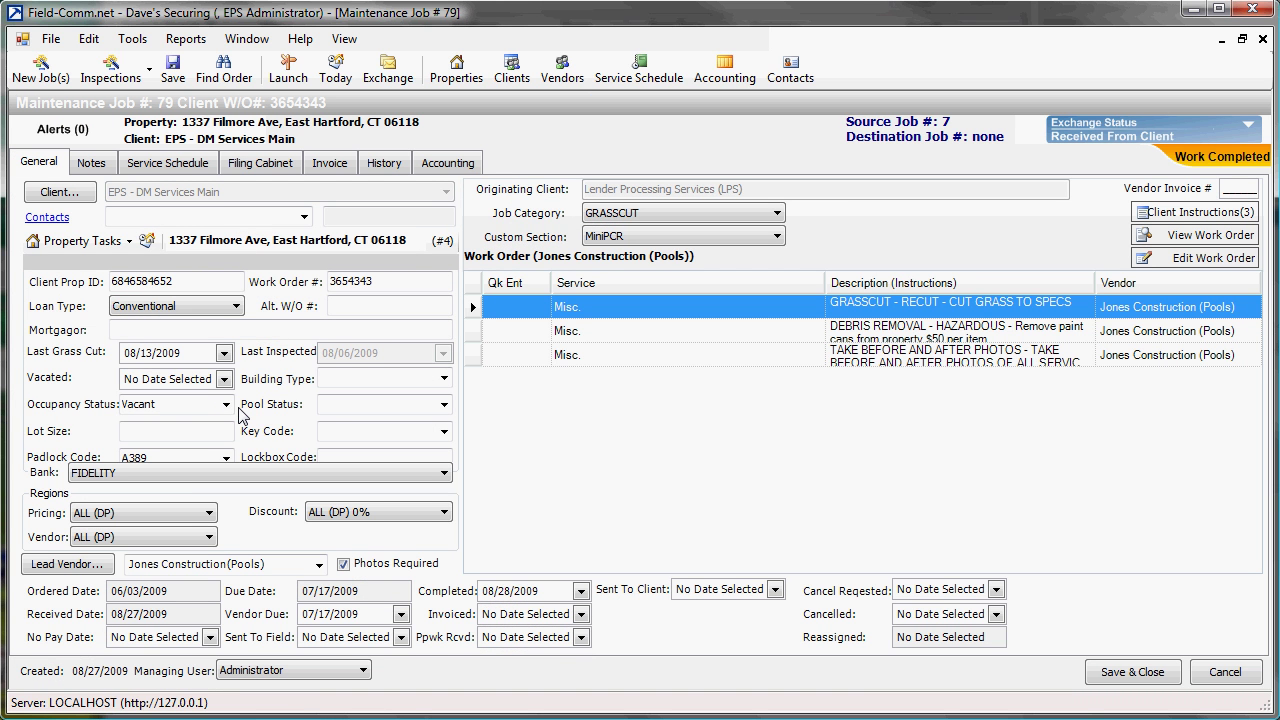
pyautogui.click(331, 164)
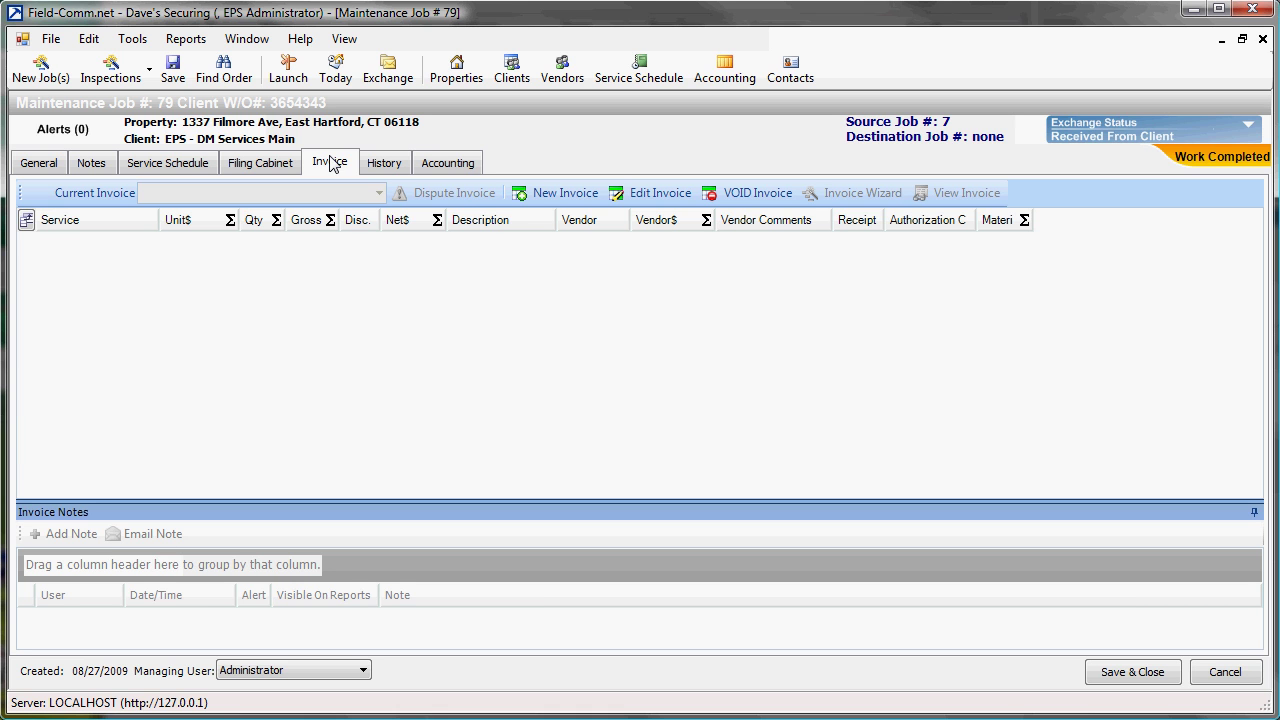
pyautogui.click(558, 195)
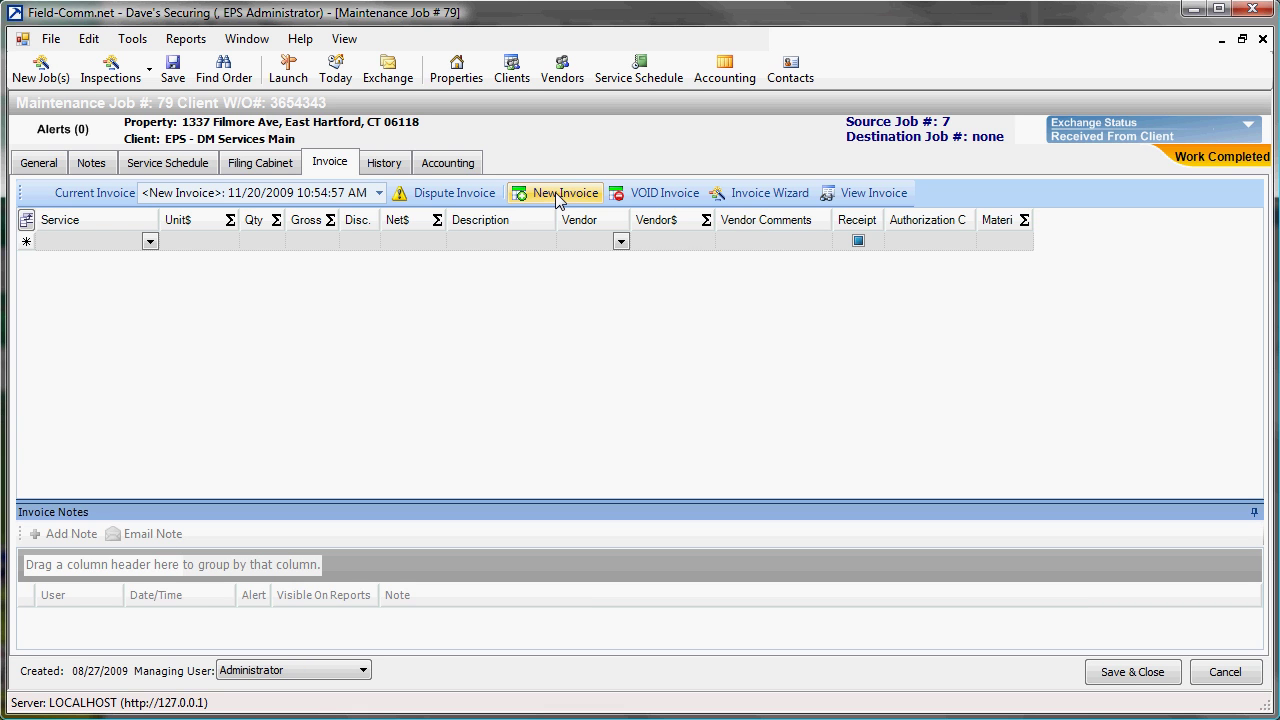
pyautogui.click(740, 195)
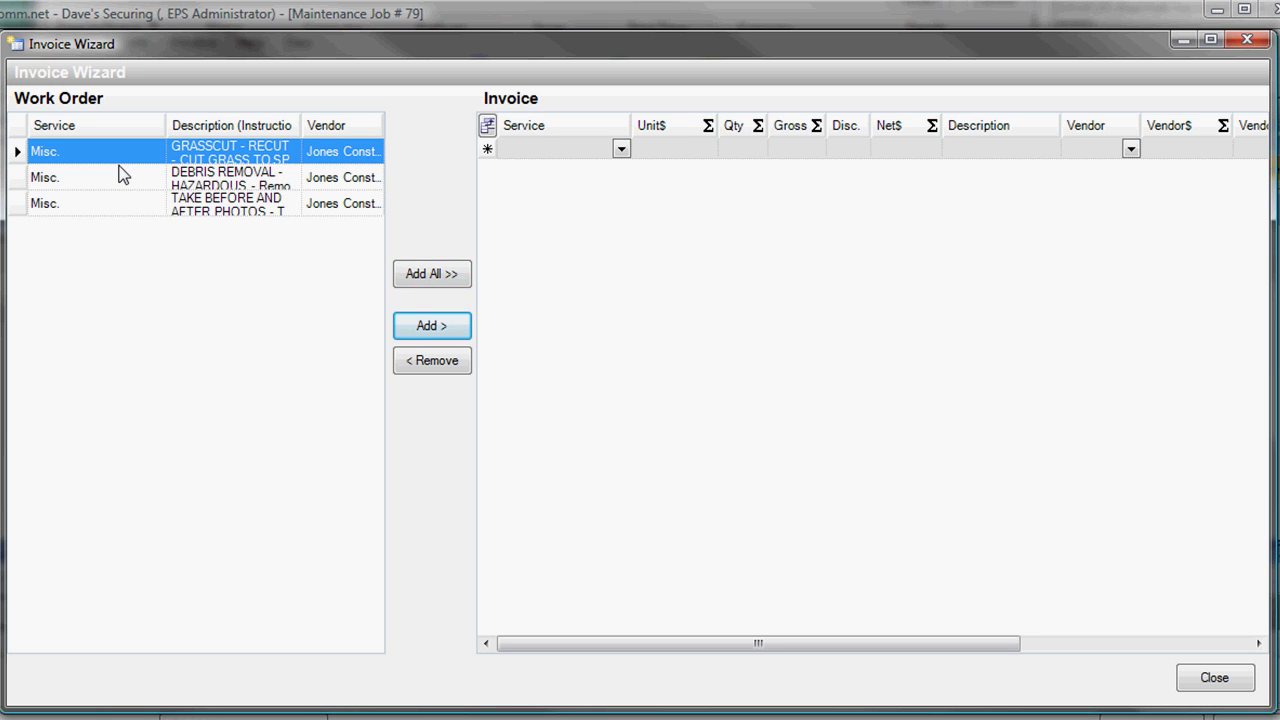
# - Add all work order items to the invoice, accepting the duplicate Misc. services
pyautogui.click(430, 280)
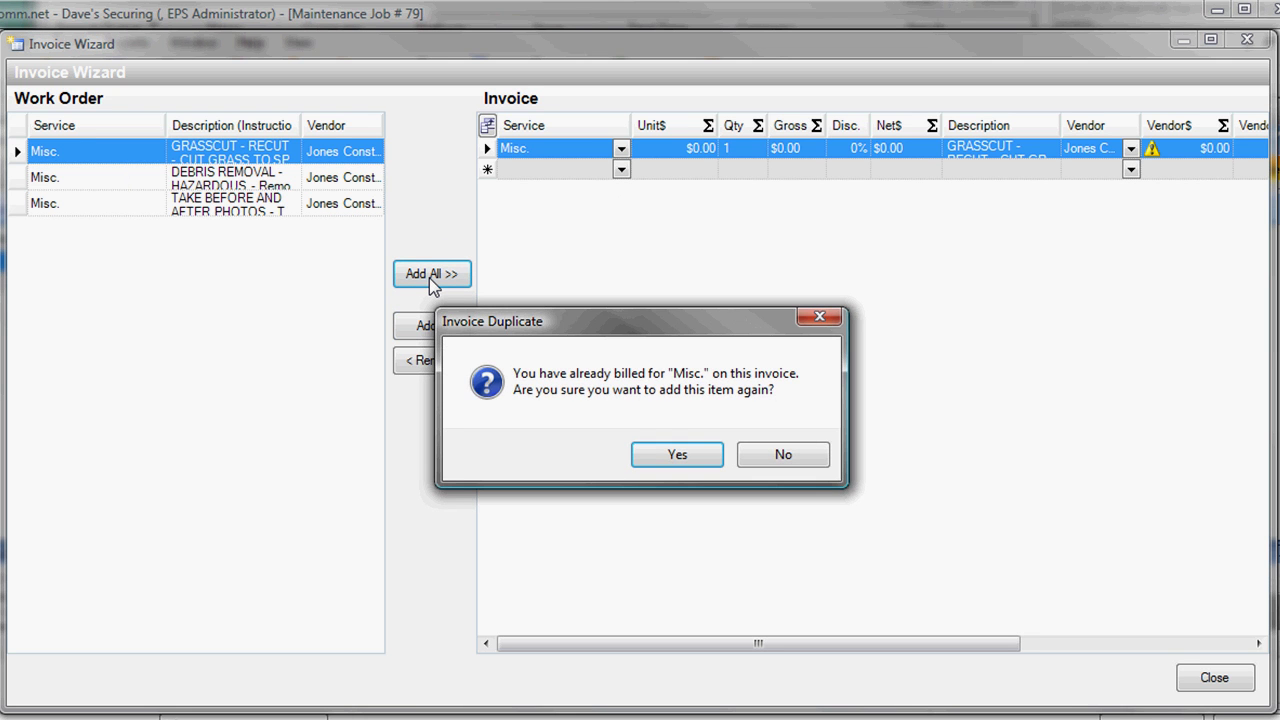
pyautogui.click(678, 458)
pyautogui.click(678, 455)
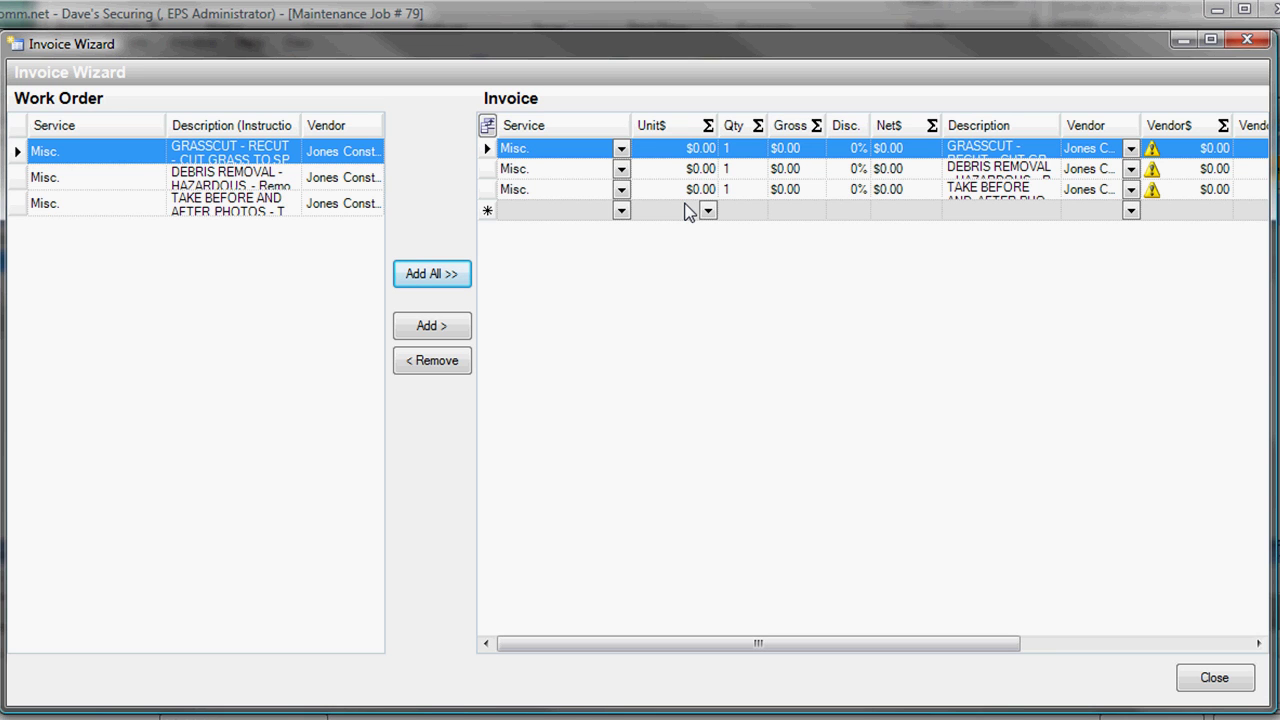
# - Set the unit price of the grass cut line to $40.00
pyautogui.click(668, 148)
pyautogui.click(665, 148)
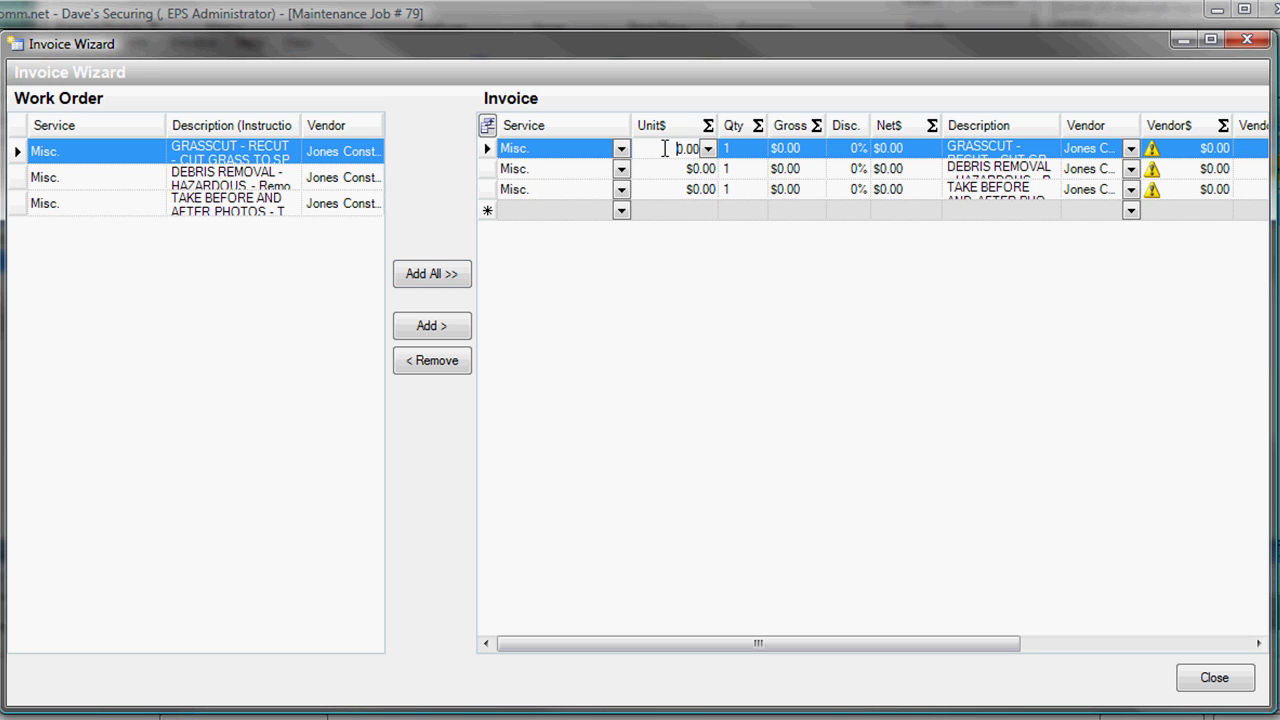
pyautogui.write('4')
# - Enlarge the invoice rows and set the hazardous debris removal line to a unit price of $50.00 and quantity 3
pyautogui.click(668, 169)
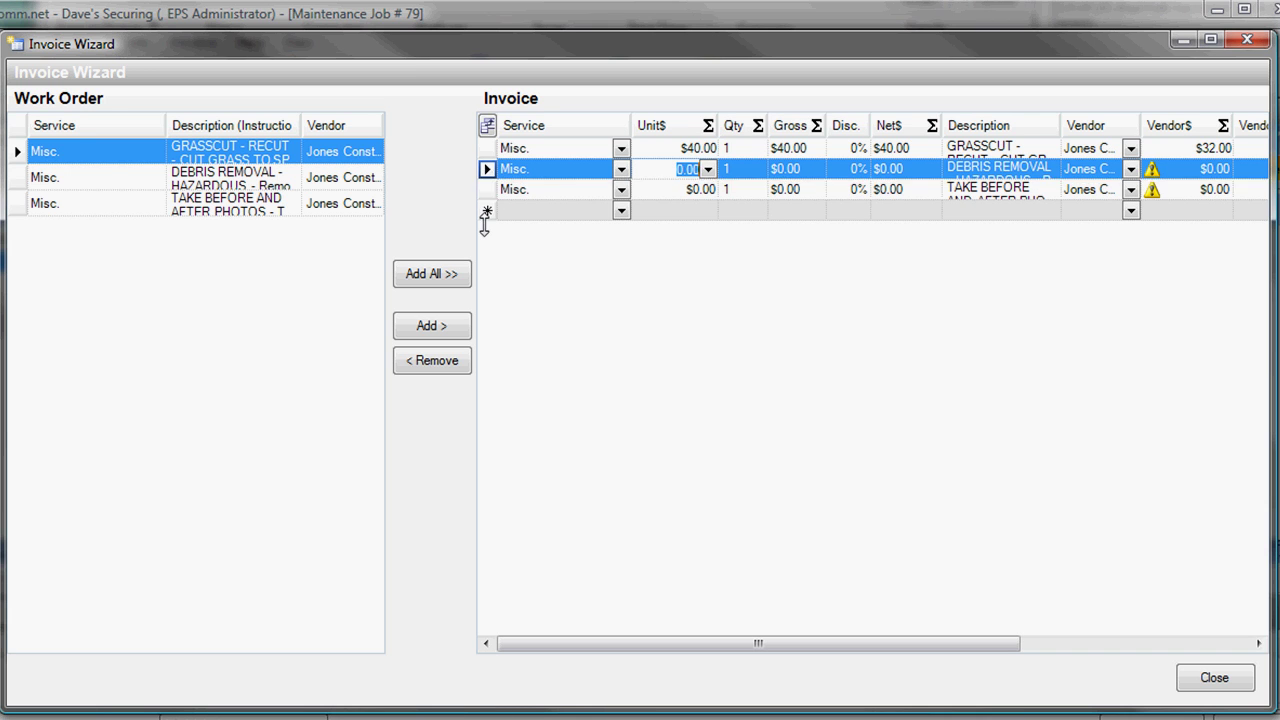
pyautogui.moveTo(485, 180); pyautogui.dragTo(484, 226)
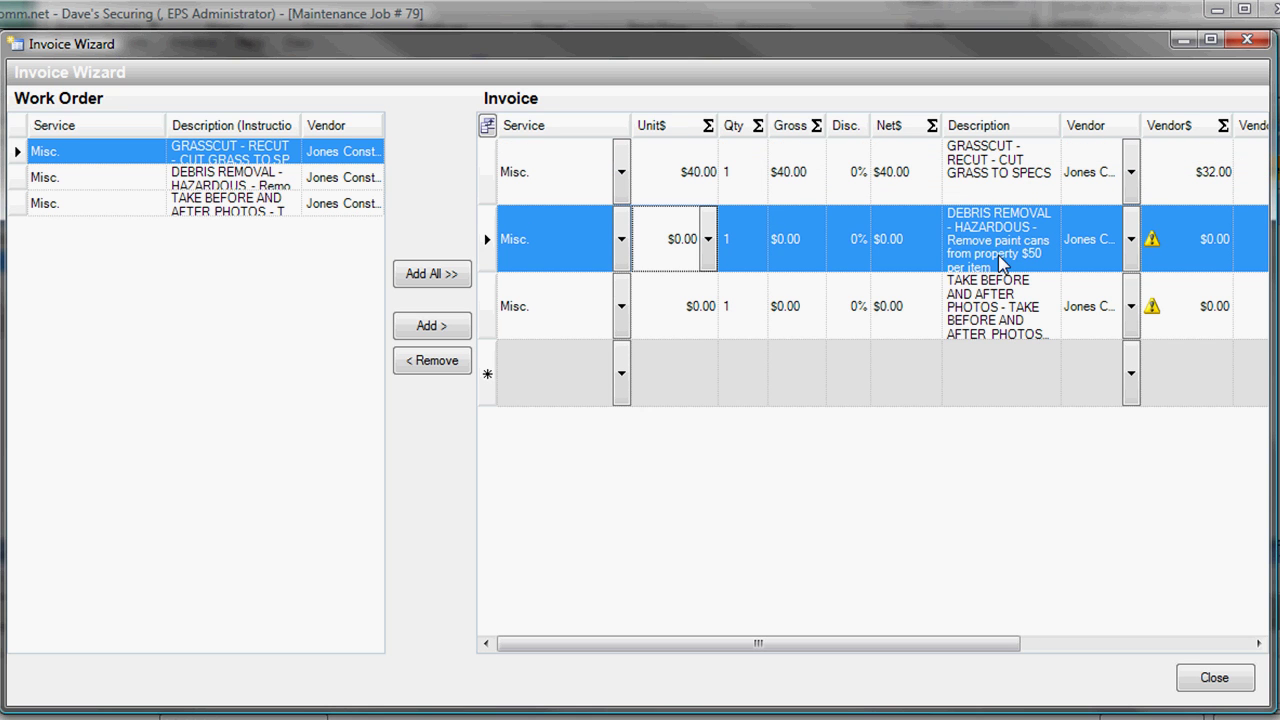
pyautogui.click(672, 255)
pyautogui.click(661, 244)
pyautogui.write('5')
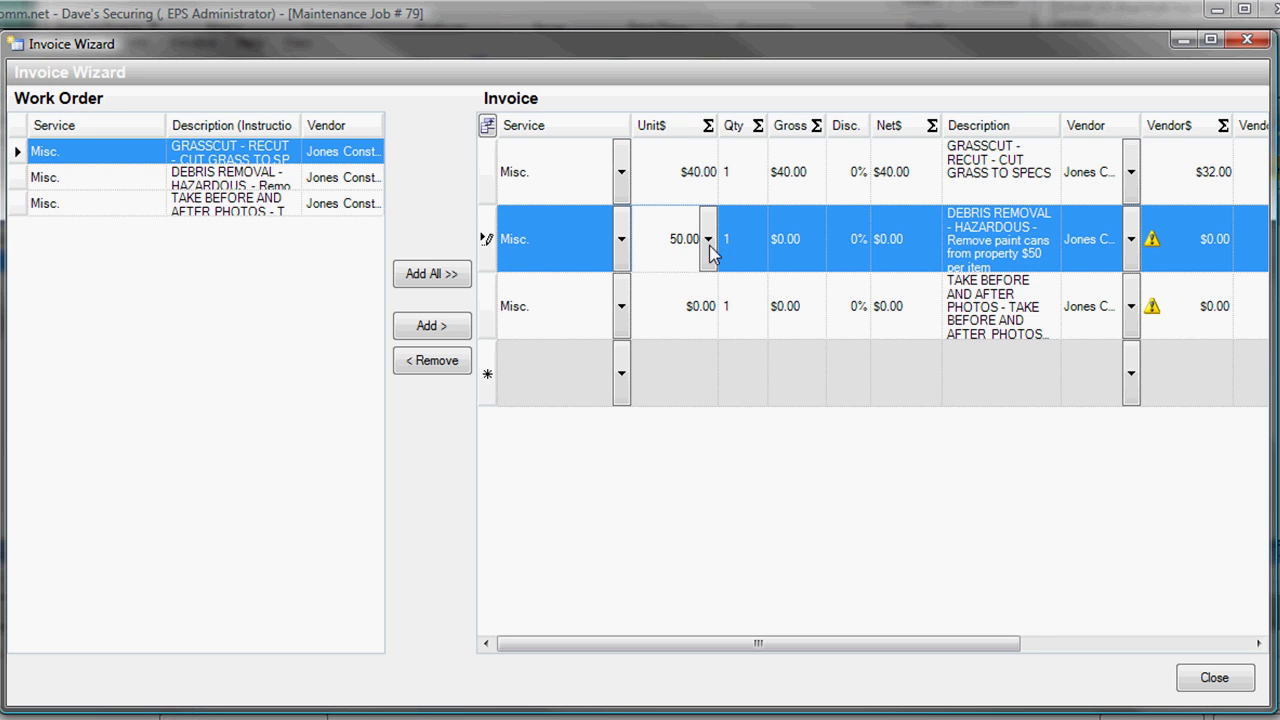
pyautogui.click(755, 244)
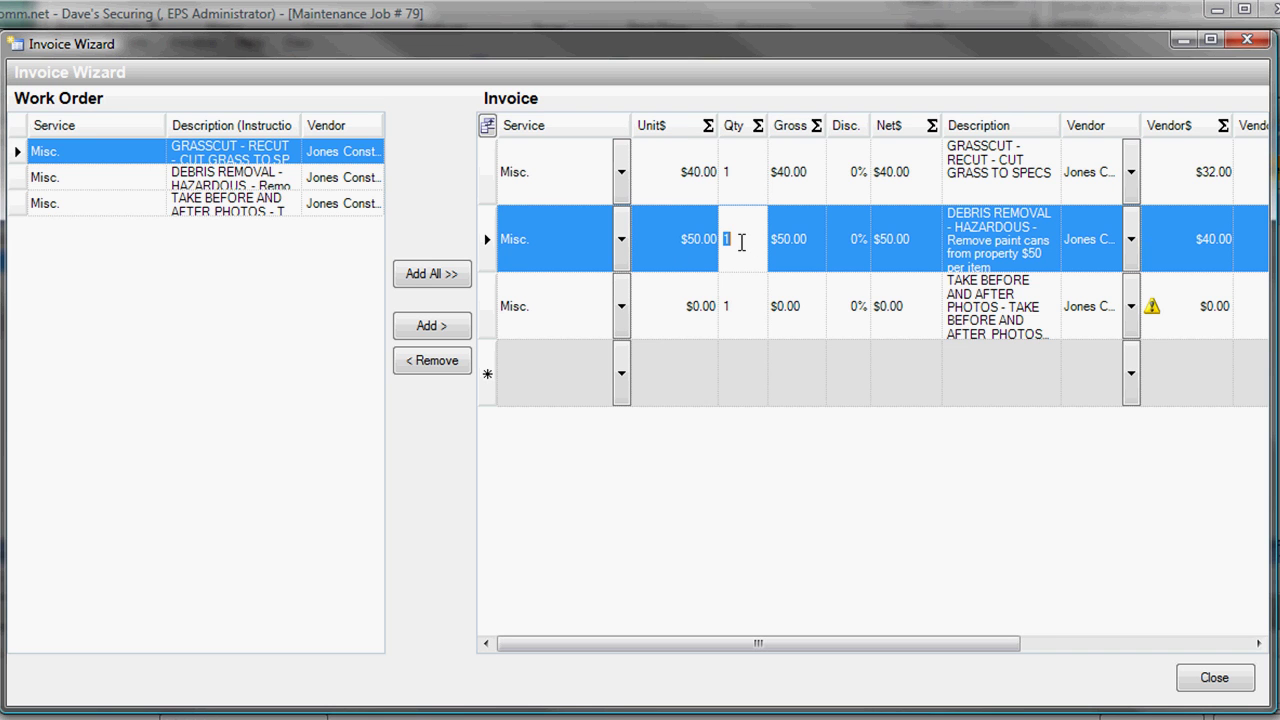
pyautogui.write('3')
pyautogui.press('Tab')
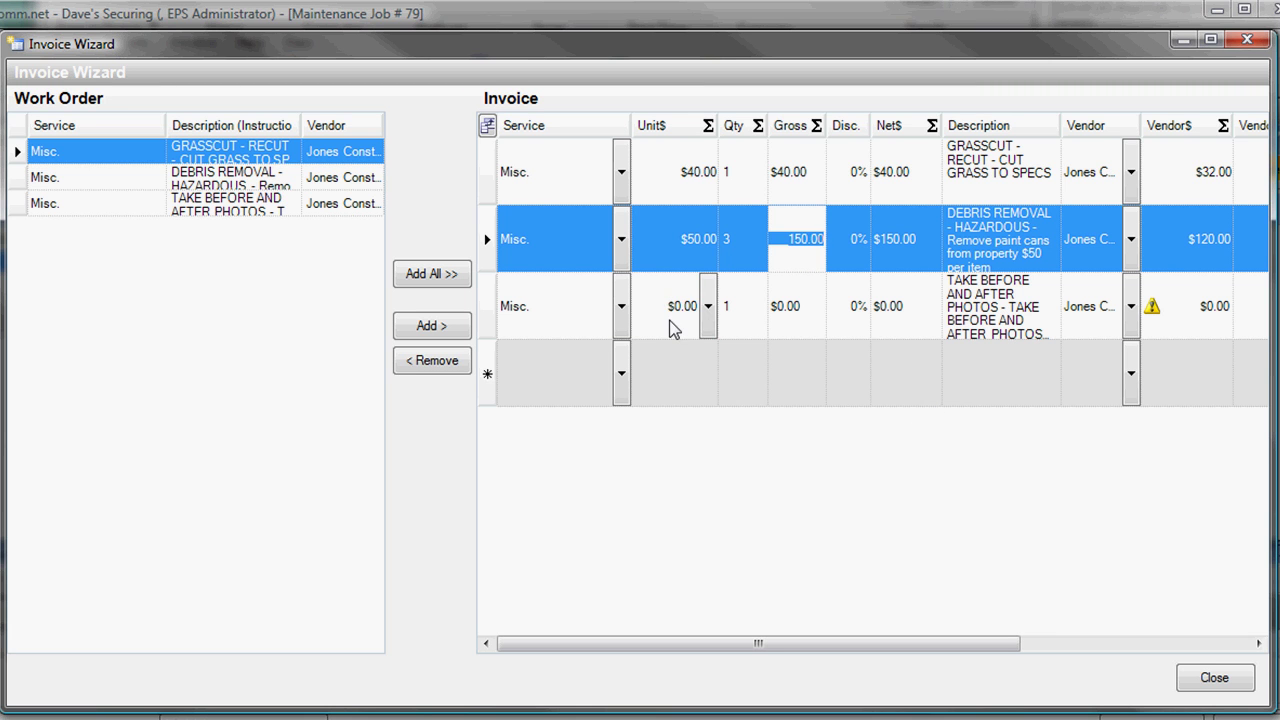
# - Set the quantity of the before and after photos line to 8 and close the Invoice Wizard
pyautogui.click(735, 310)
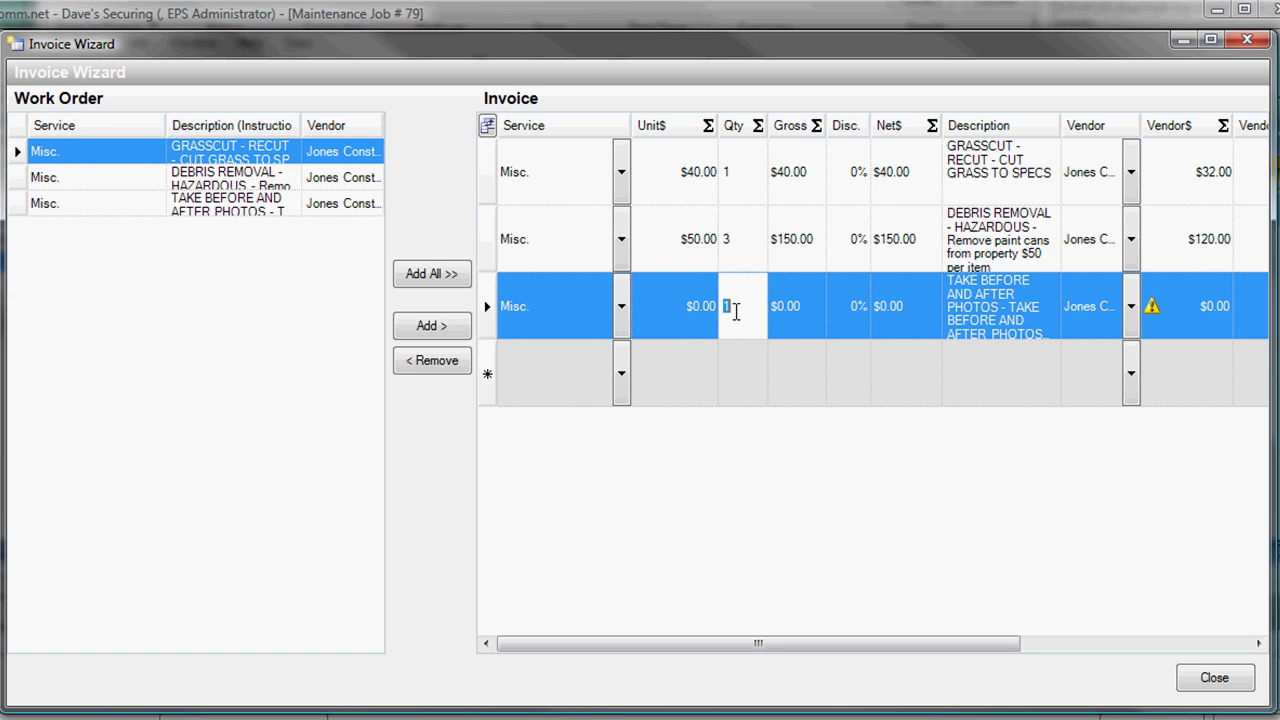
pyautogui.write('8')
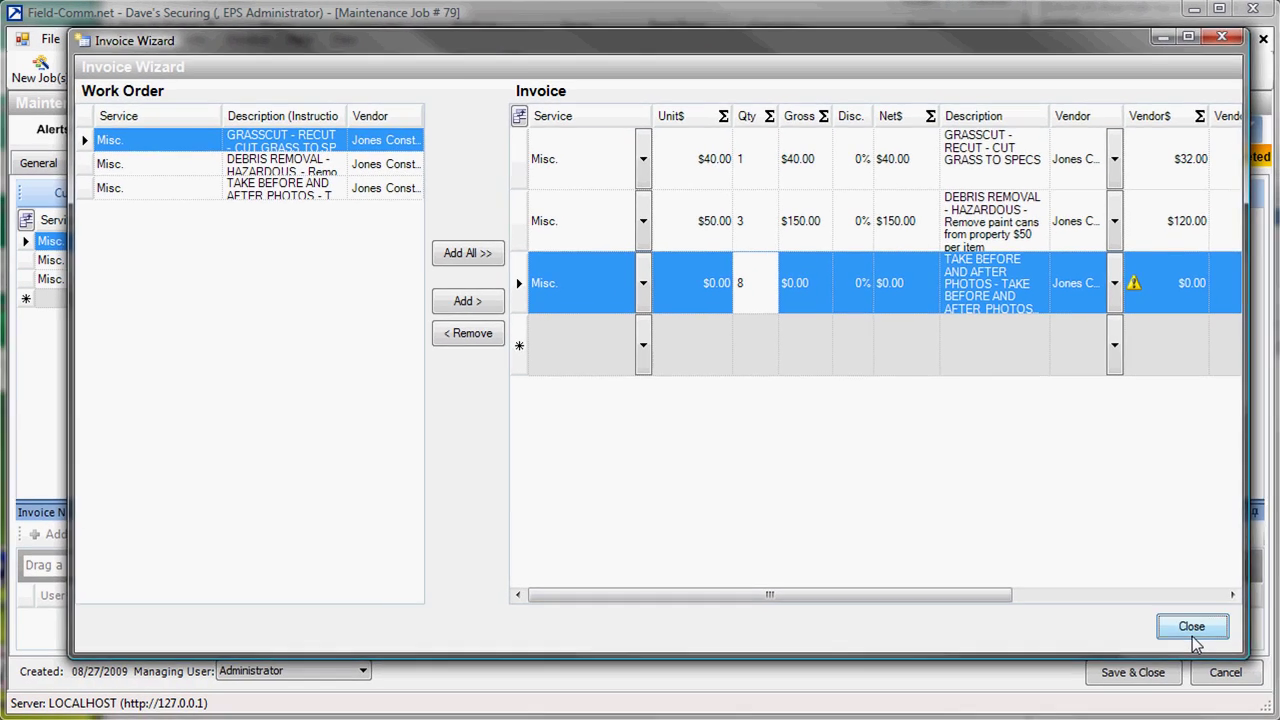
pyautogui.click(1192, 630)
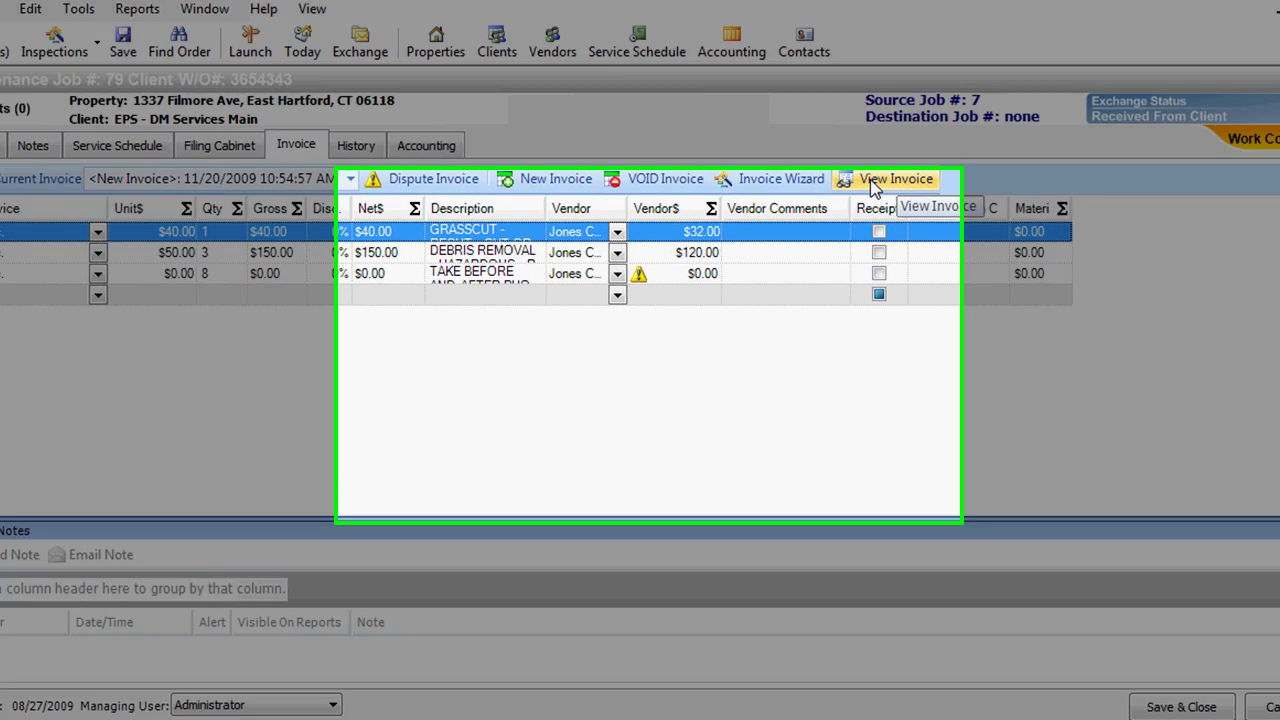
# - View the invoice with the invoiced date updated to 08/28/2009, accepting the line item billed at $0.00
pyautogui.click(850, 194)
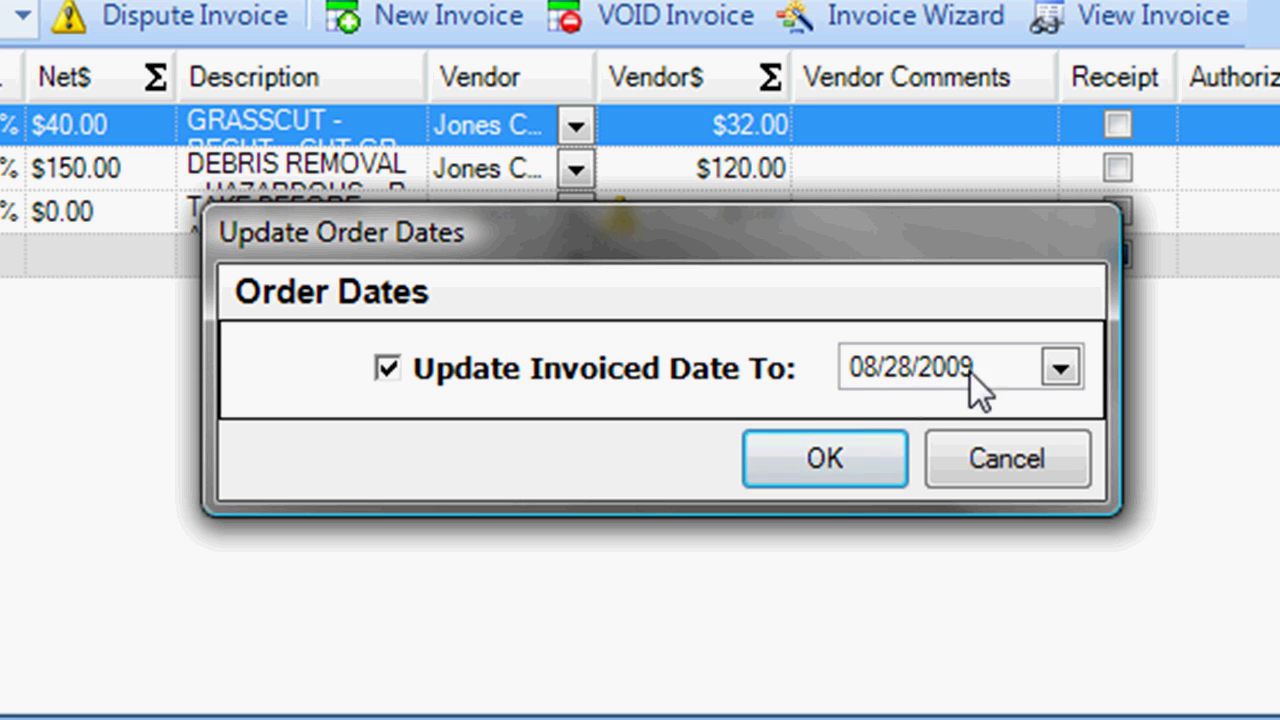
pyautogui.click(1060, 368)
pyautogui.click(1062, 370)
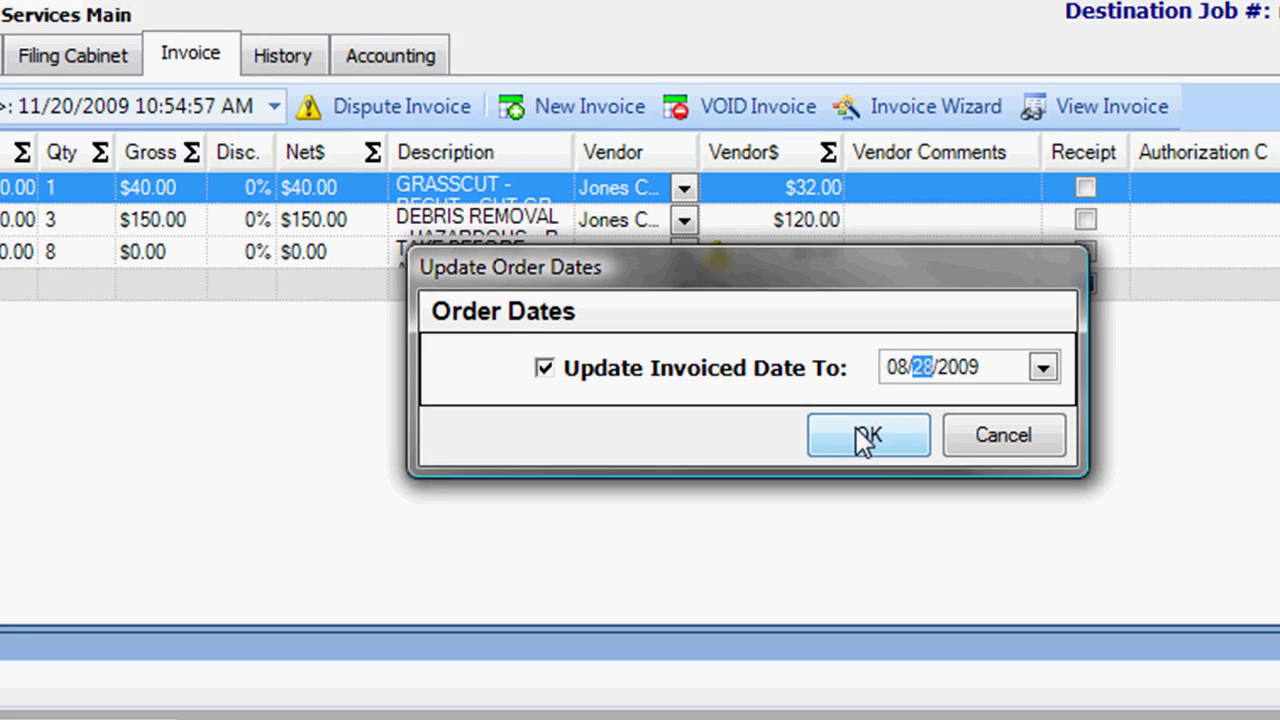
pyautogui.click(820, 460)
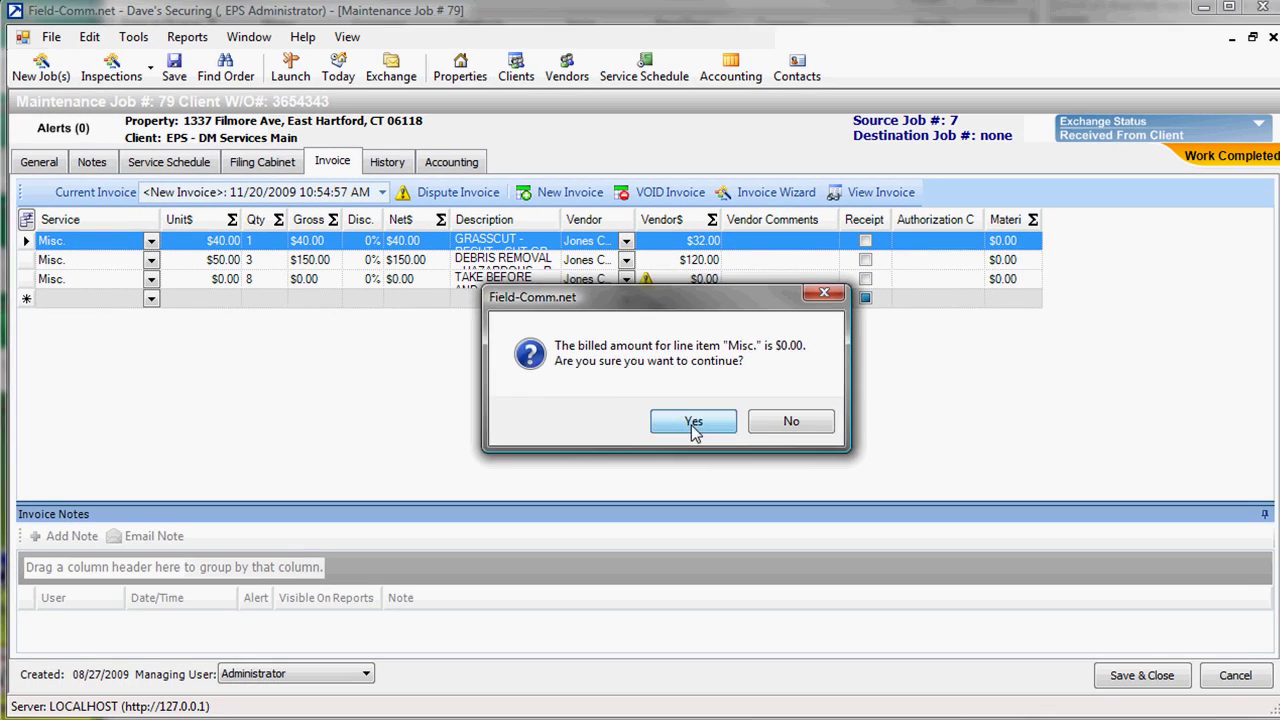
pyautogui.click(812, 450)
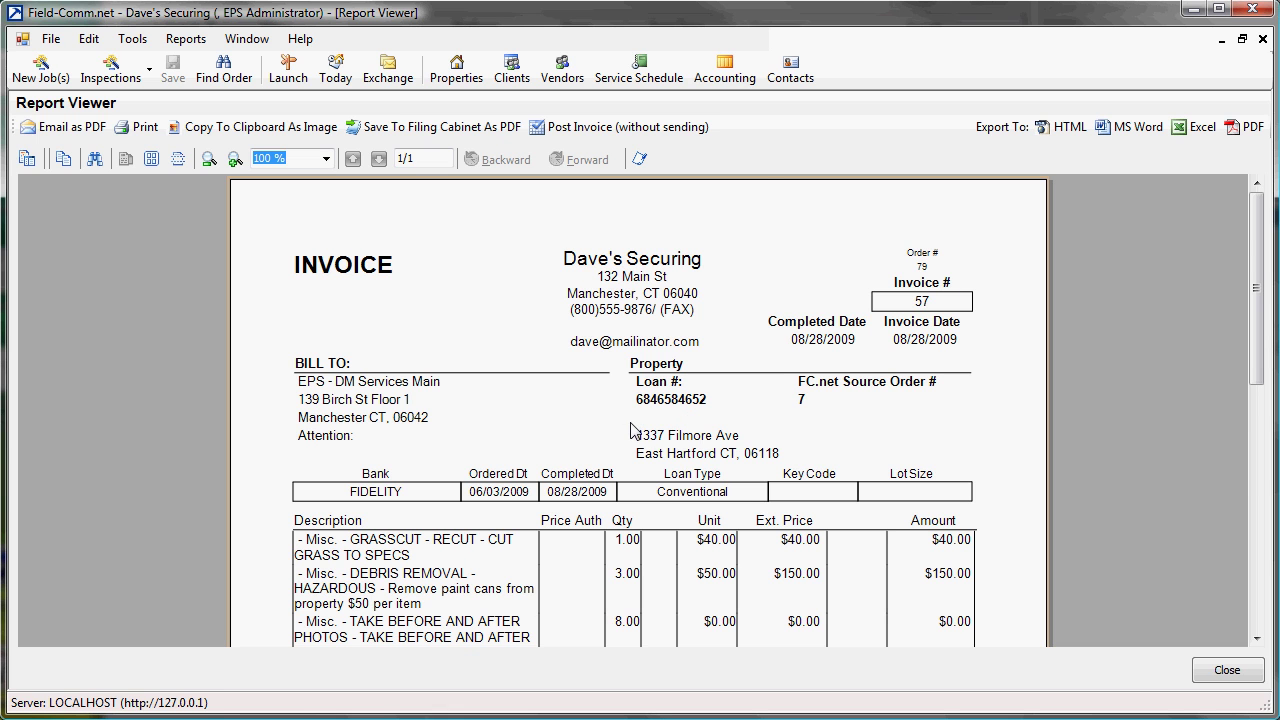
# - Review the invoice report and save it to the filing cabinet as a PDF
pyautogui.scroll(-10, 630, 430)
pyautogui.scroll(2, 630, 430)
pyautogui.scroll(8, 630, 430)
pyautogui.click(392, 135)
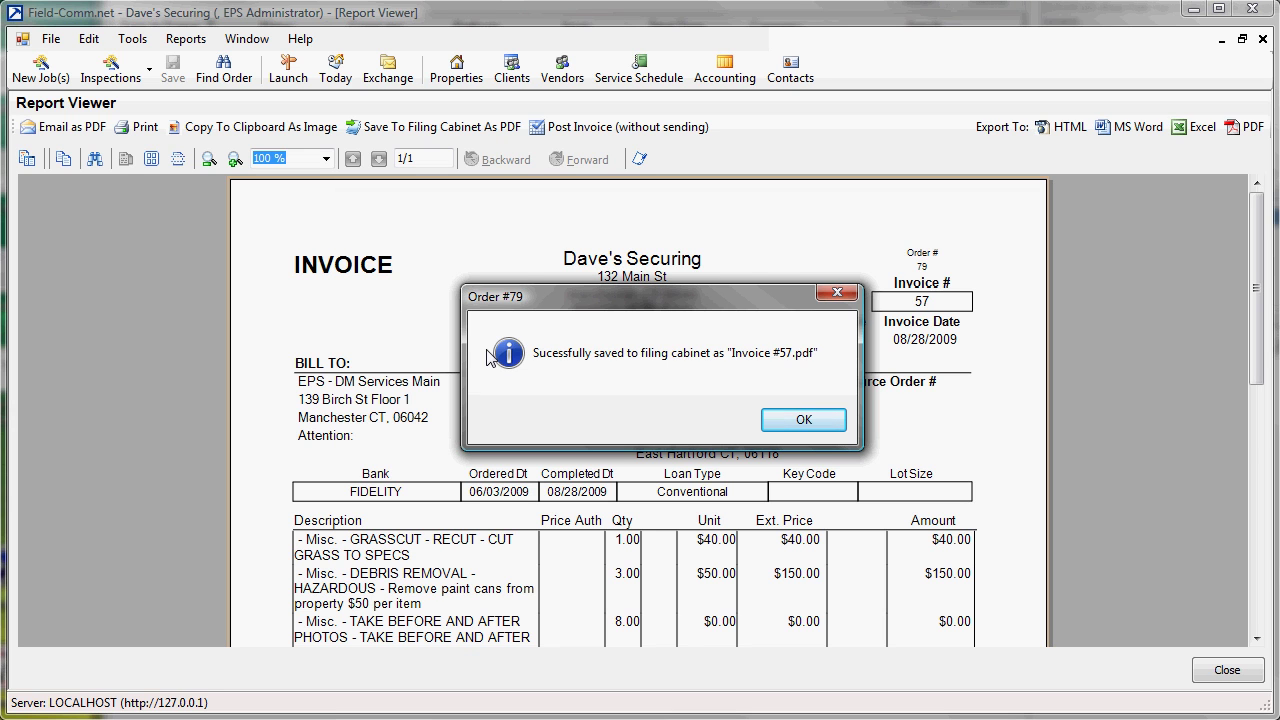
pyautogui.click(792, 418)
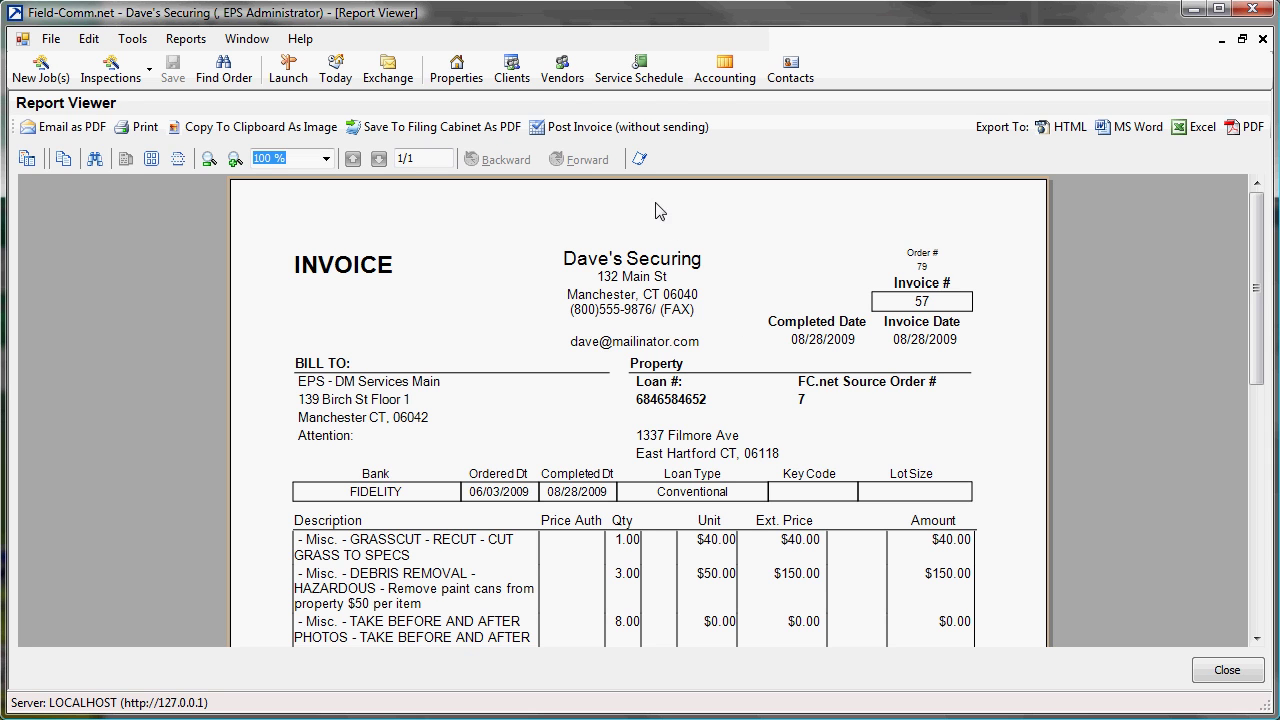
# - Post the invoice without sending, update the paperwork sent to client date to 11/20/2009, and close the report
pyautogui.click(588, 130)
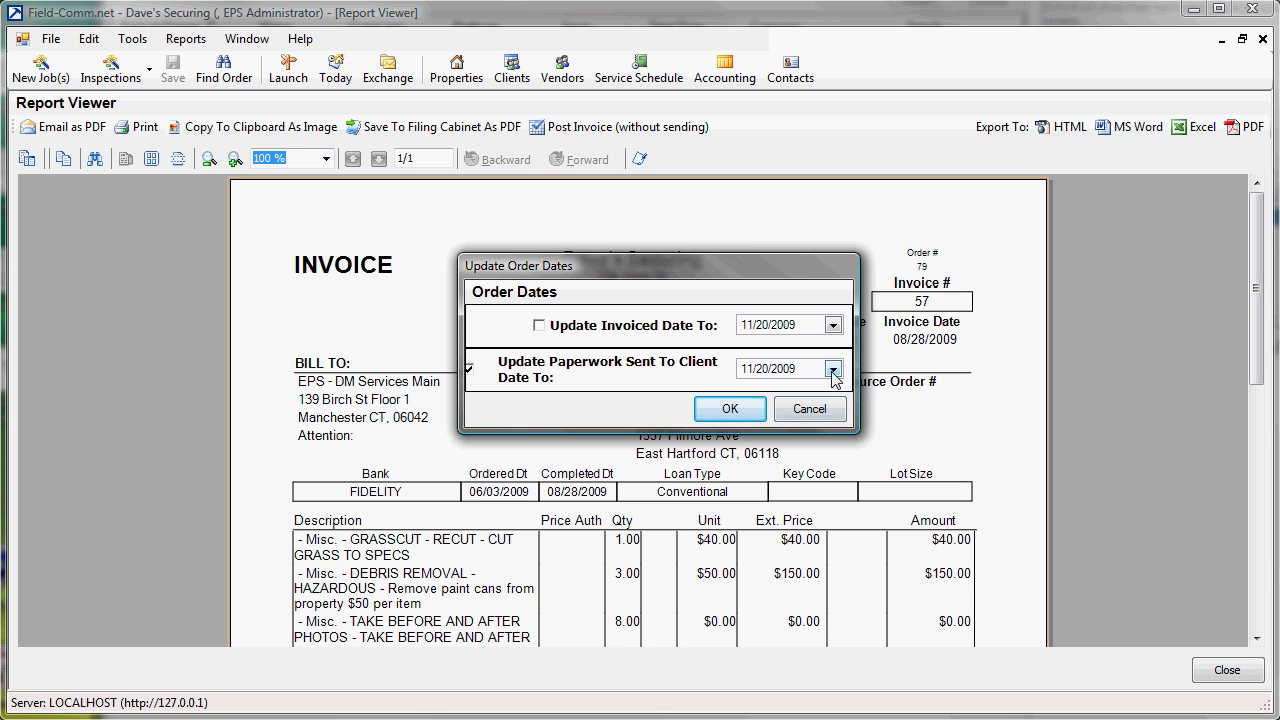
pyautogui.click(730, 409)
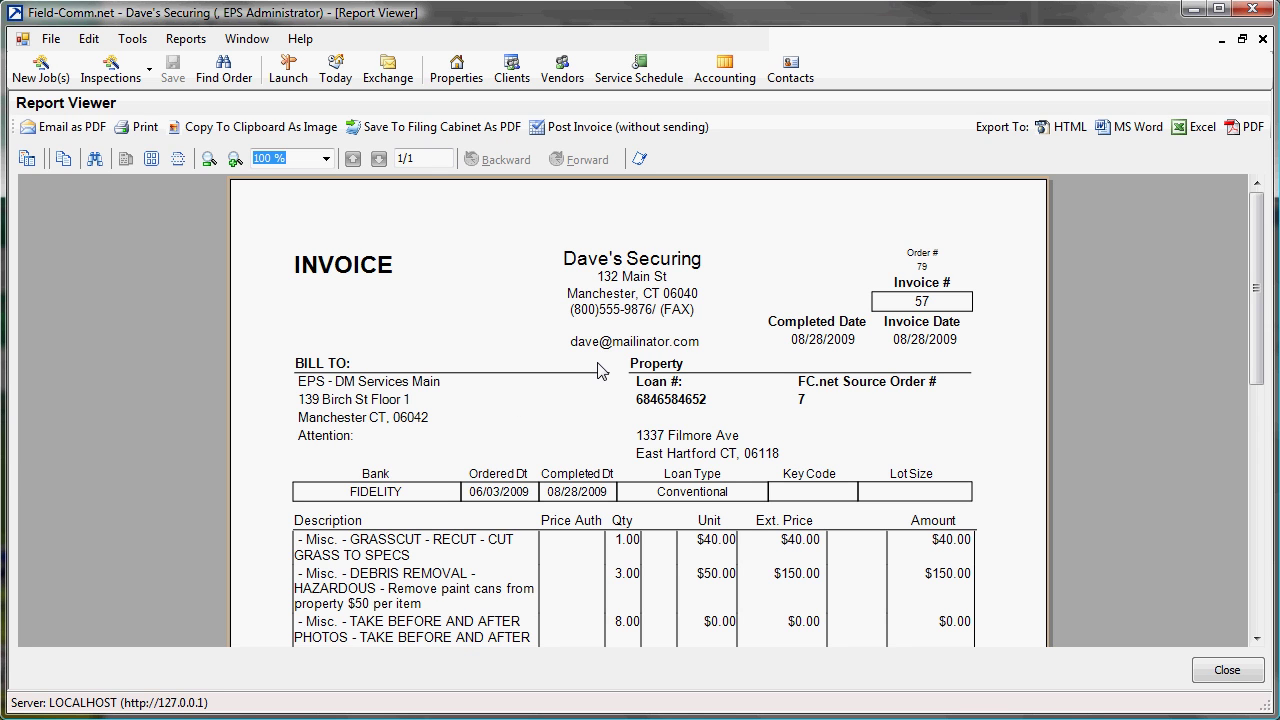
pyautogui.click(1205, 675)
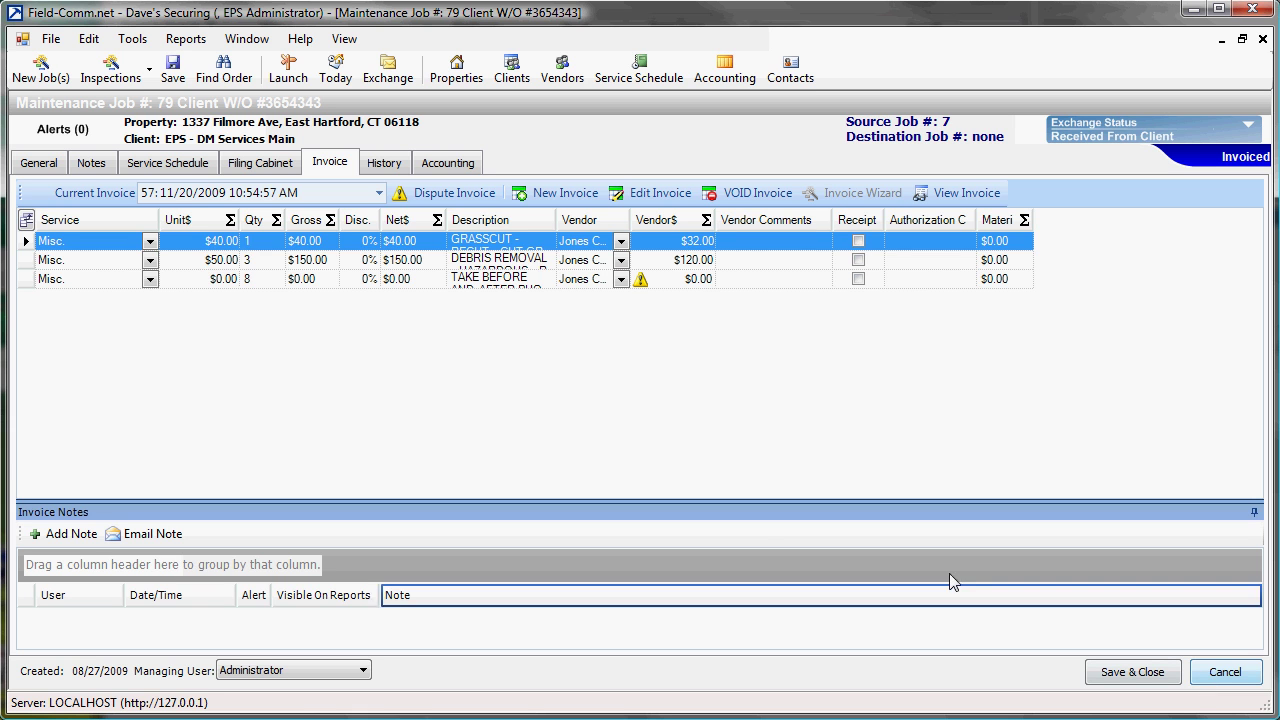
# - Mark the invoice PDF in the filing cabinet's Documents folder for upload, and save and close the job
pyautogui.click(255, 166)
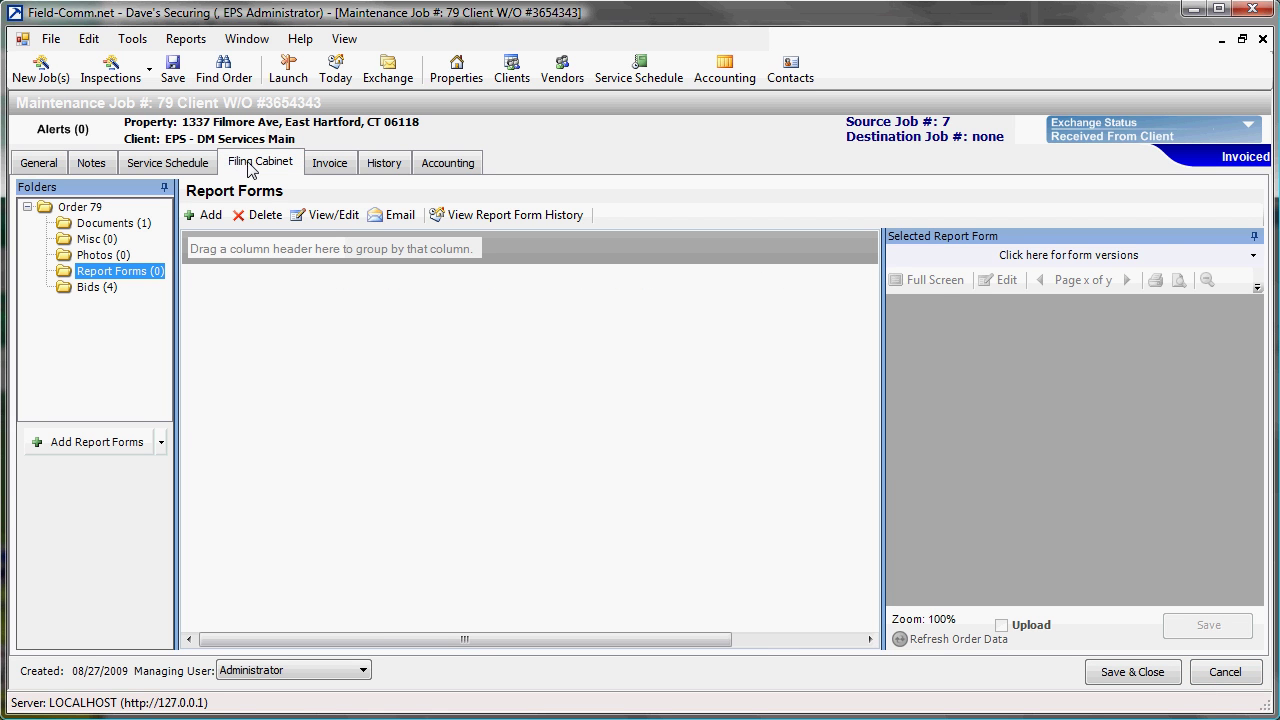
pyautogui.click(104, 227)
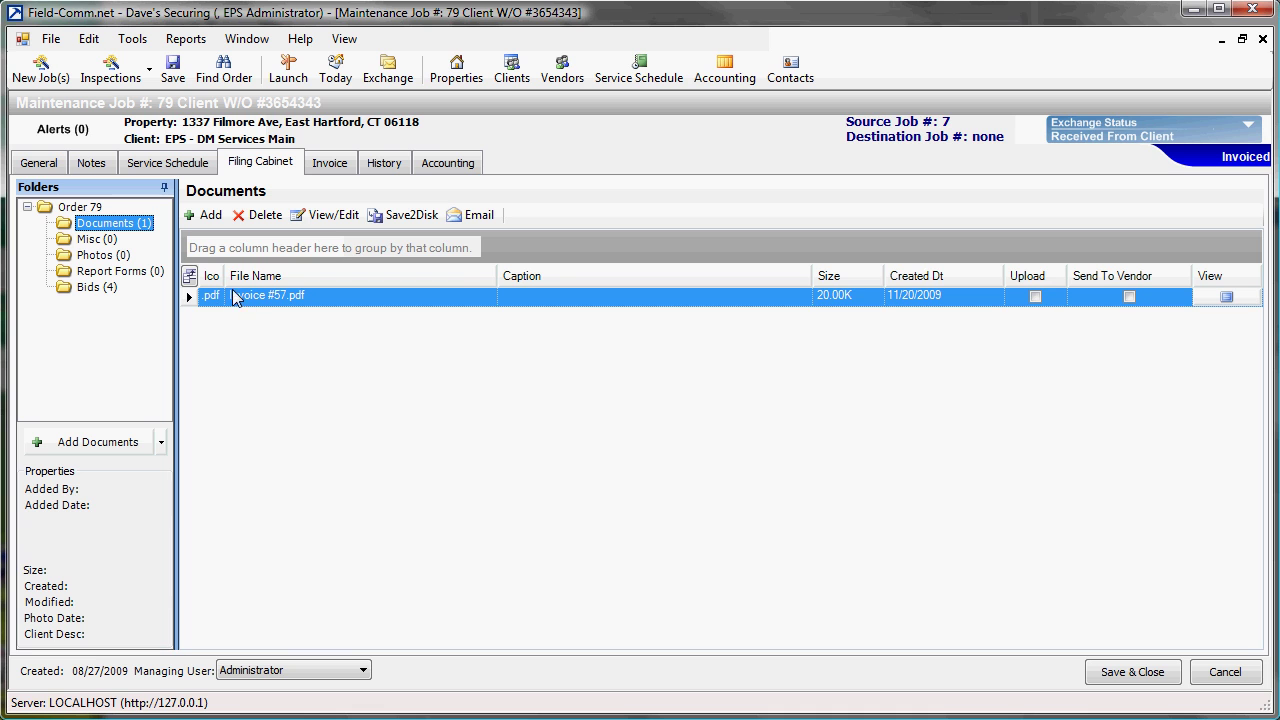
pyautogui.click(1035, 297)
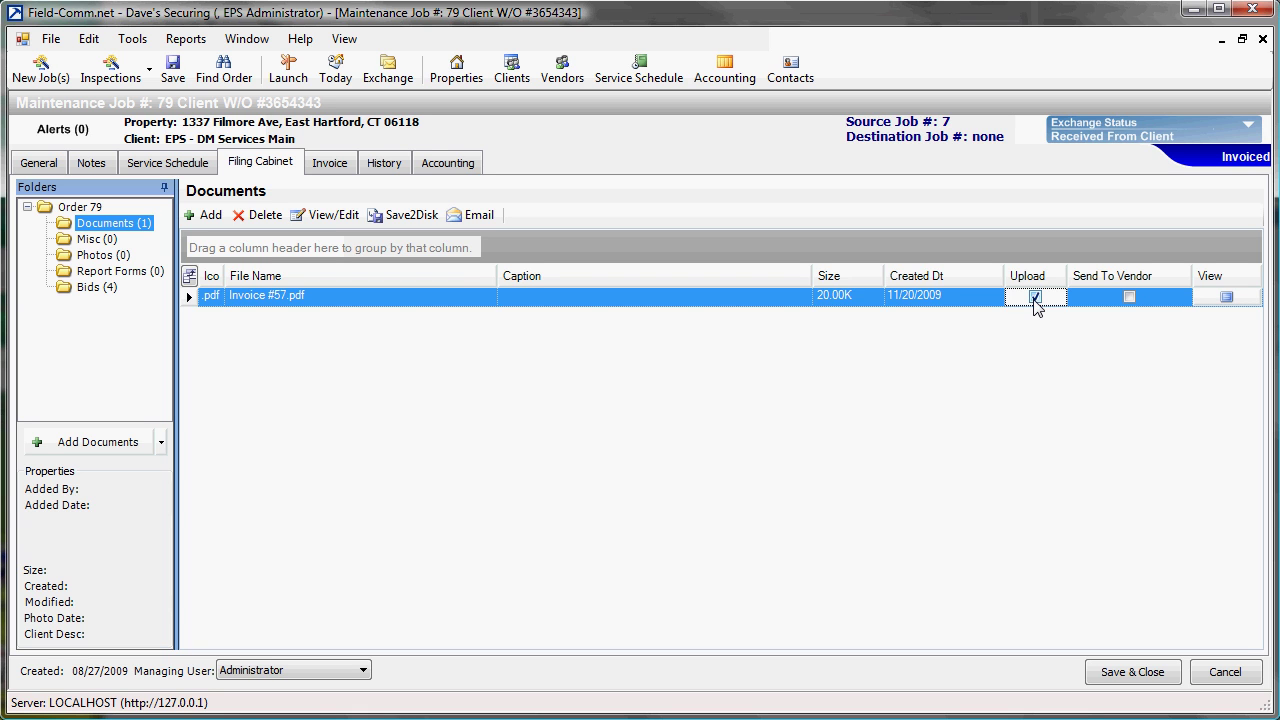
pyautogui.click(1116, 676)
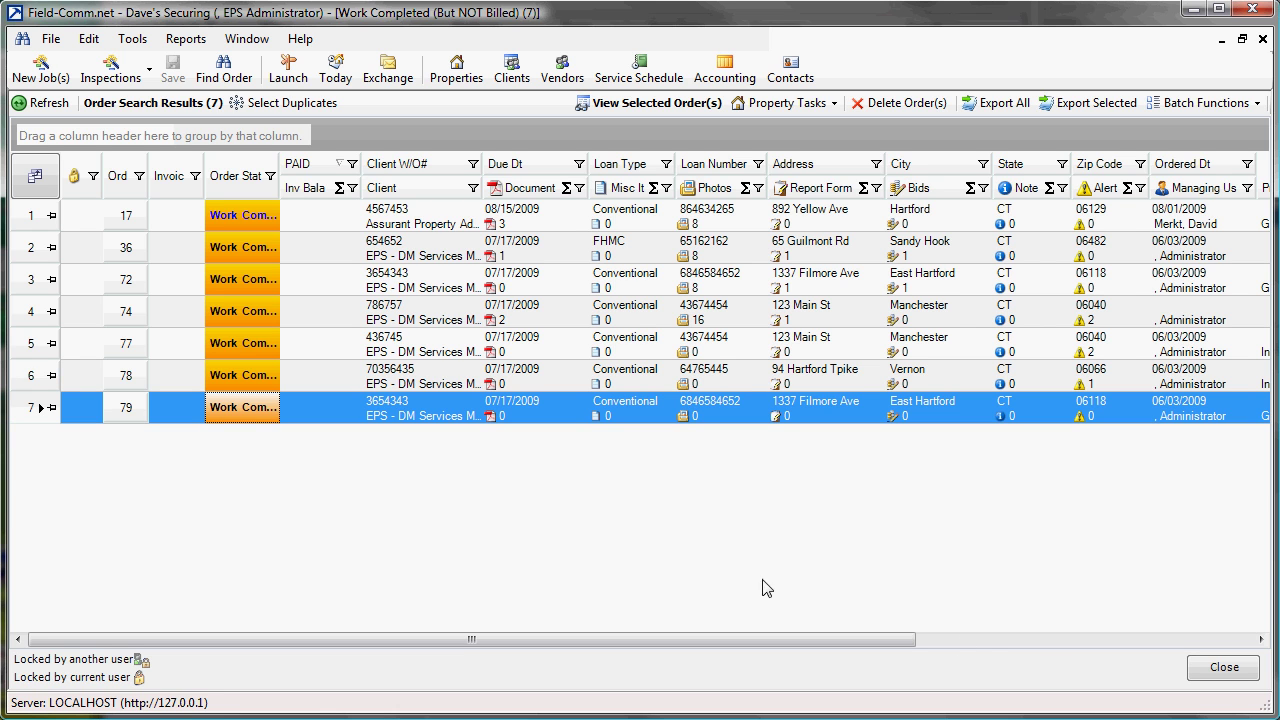
# - Open the work-completed job in Vernon, create a new invoice for it and start the Invoice Wizard
pyautogui.click(237, 382)
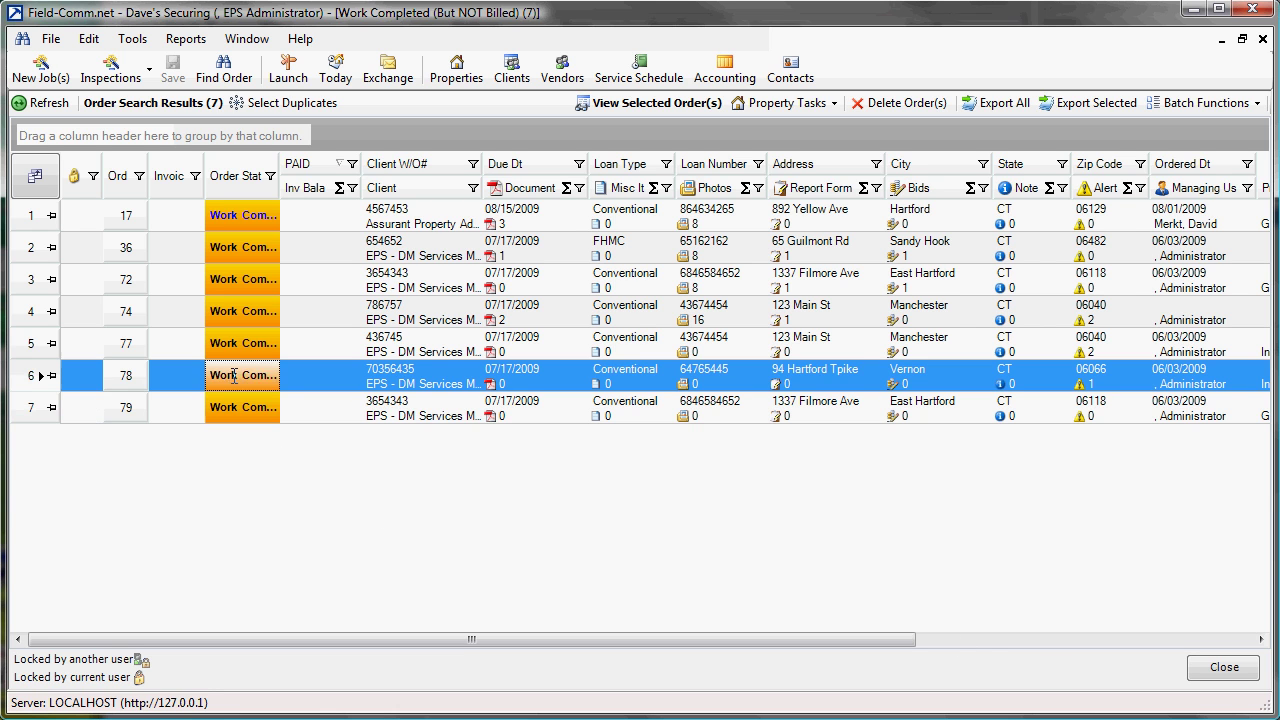
pyautogui.doubleClick(231, 374)
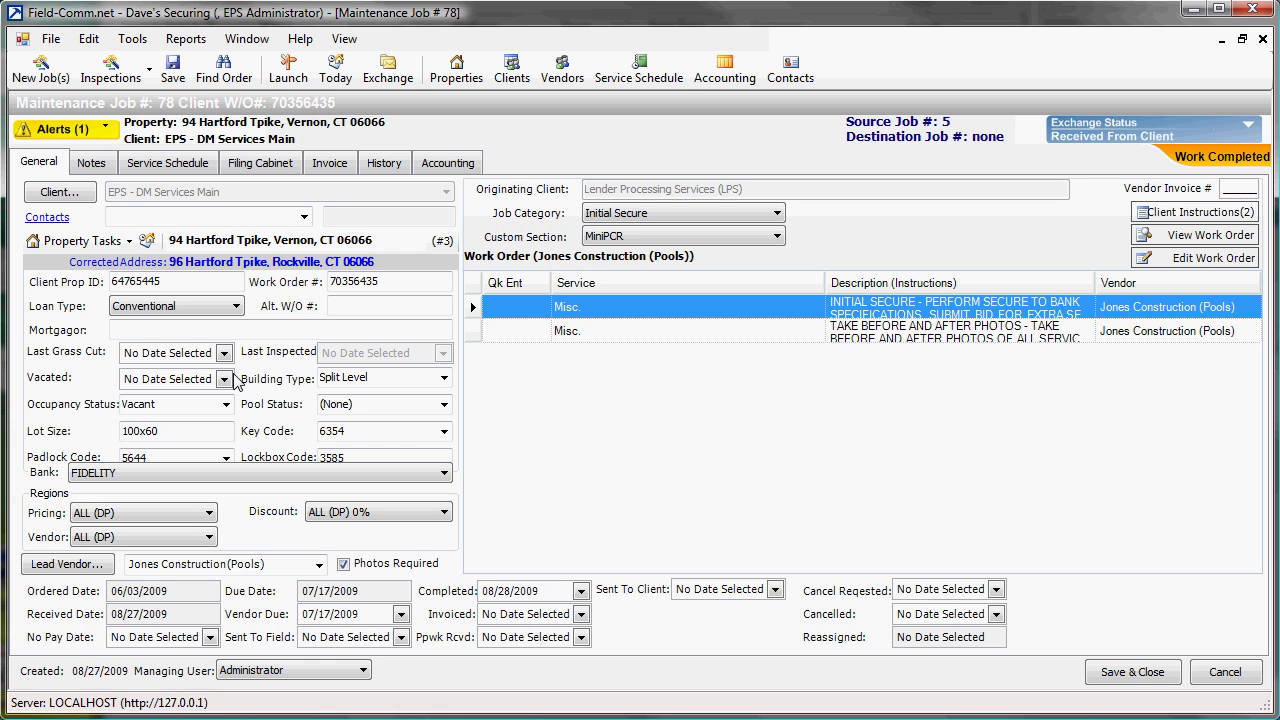
pyautogui.click(329, 170)
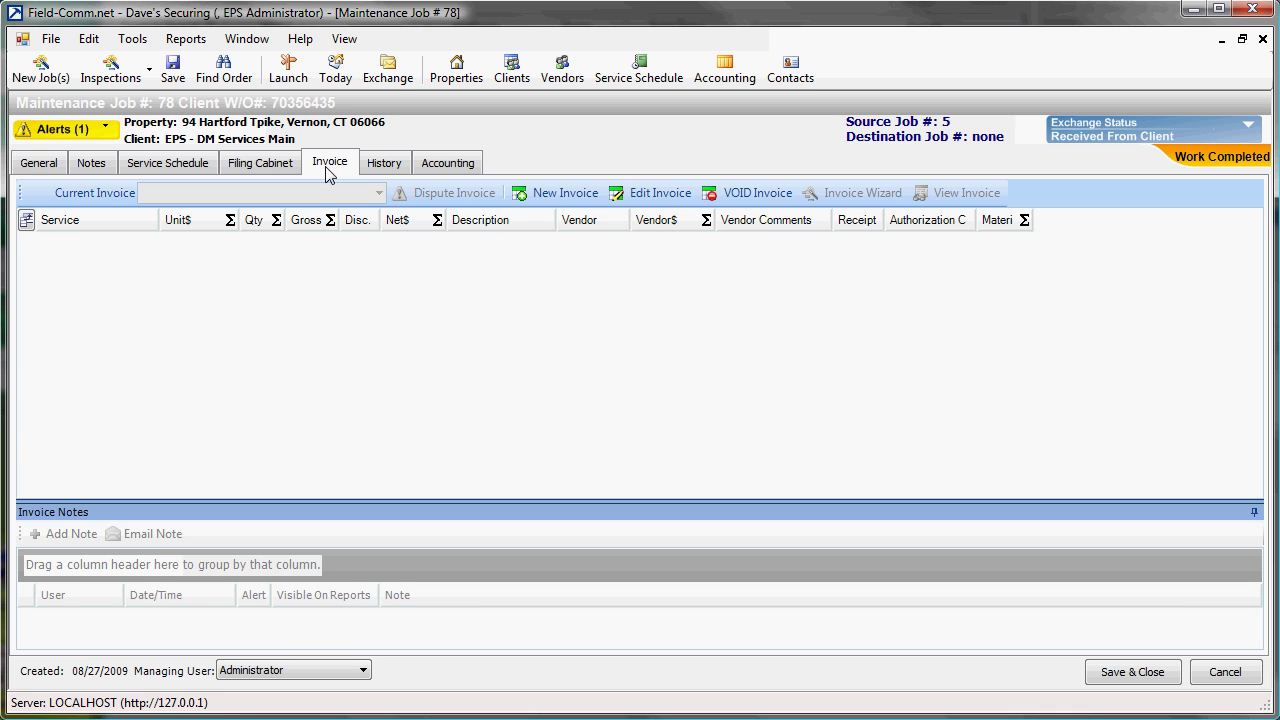
pyautogui.click(531, 200)
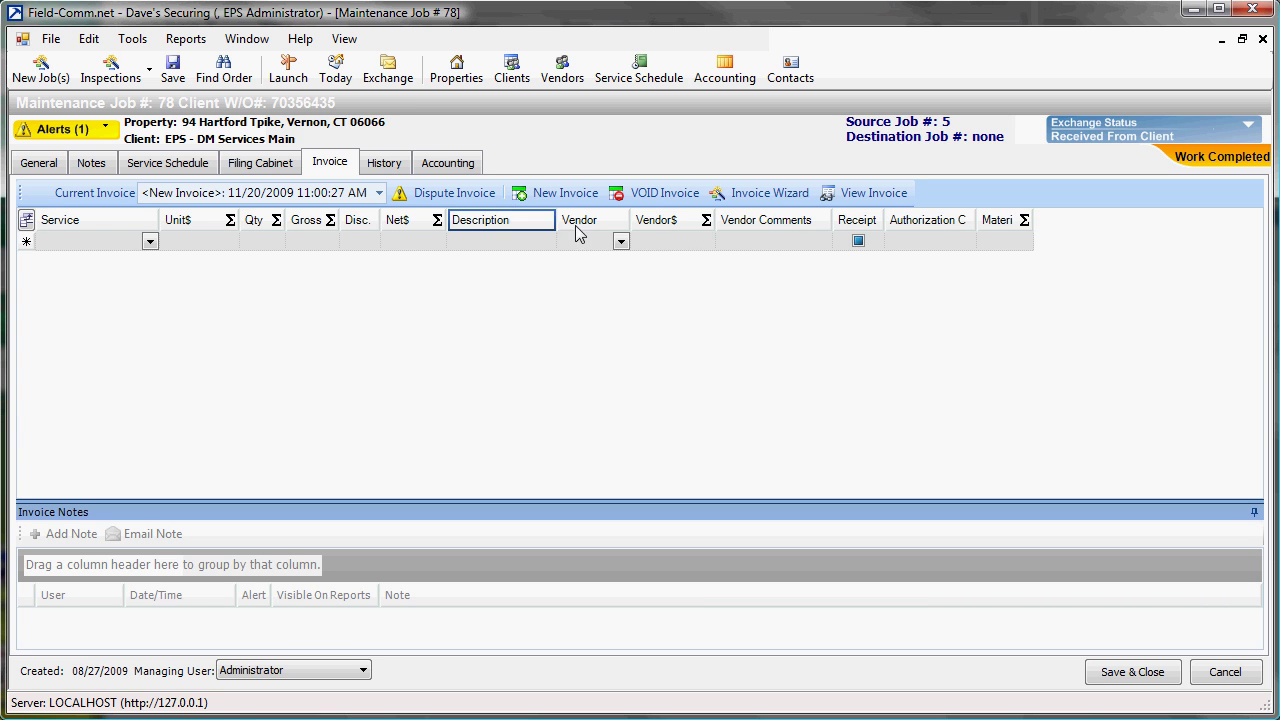
pyautogui.click(757, 199)
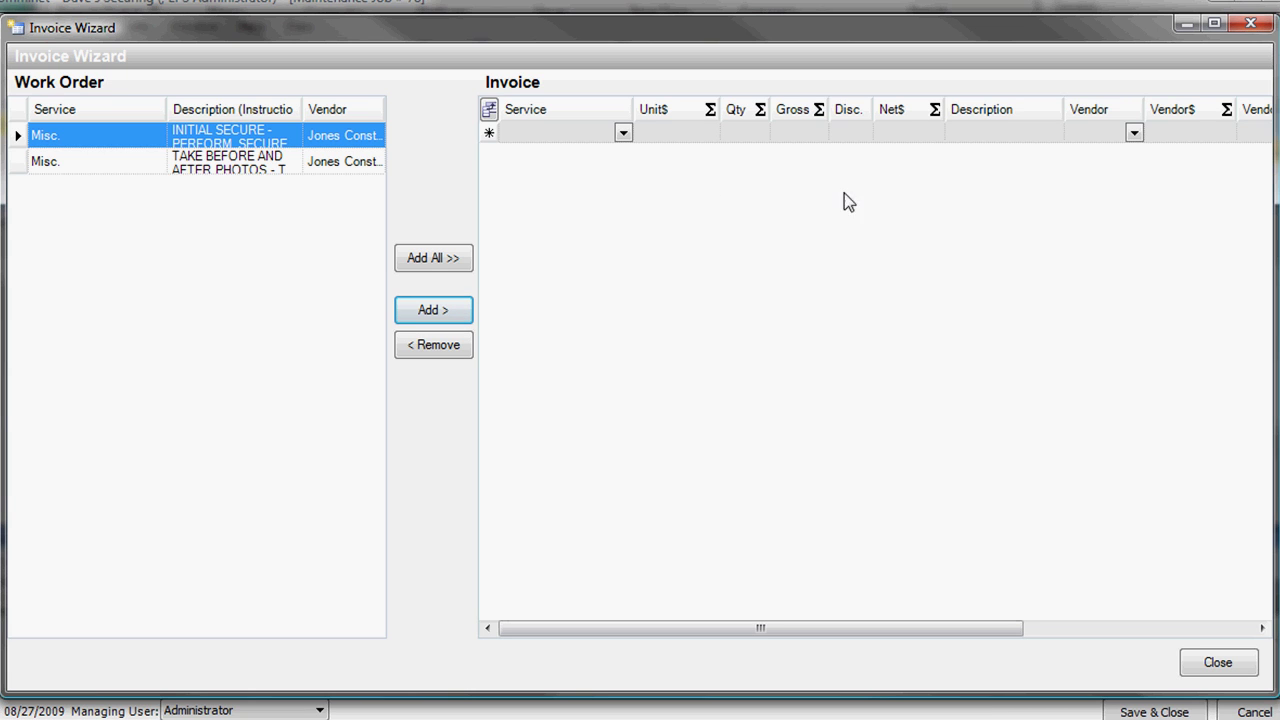
# - Add a manual invoice line described as "Trip Charge" with a unit price of $20.00 and quantity 1, and close the Invoice Wizard
pyautogui.click(985, 134)
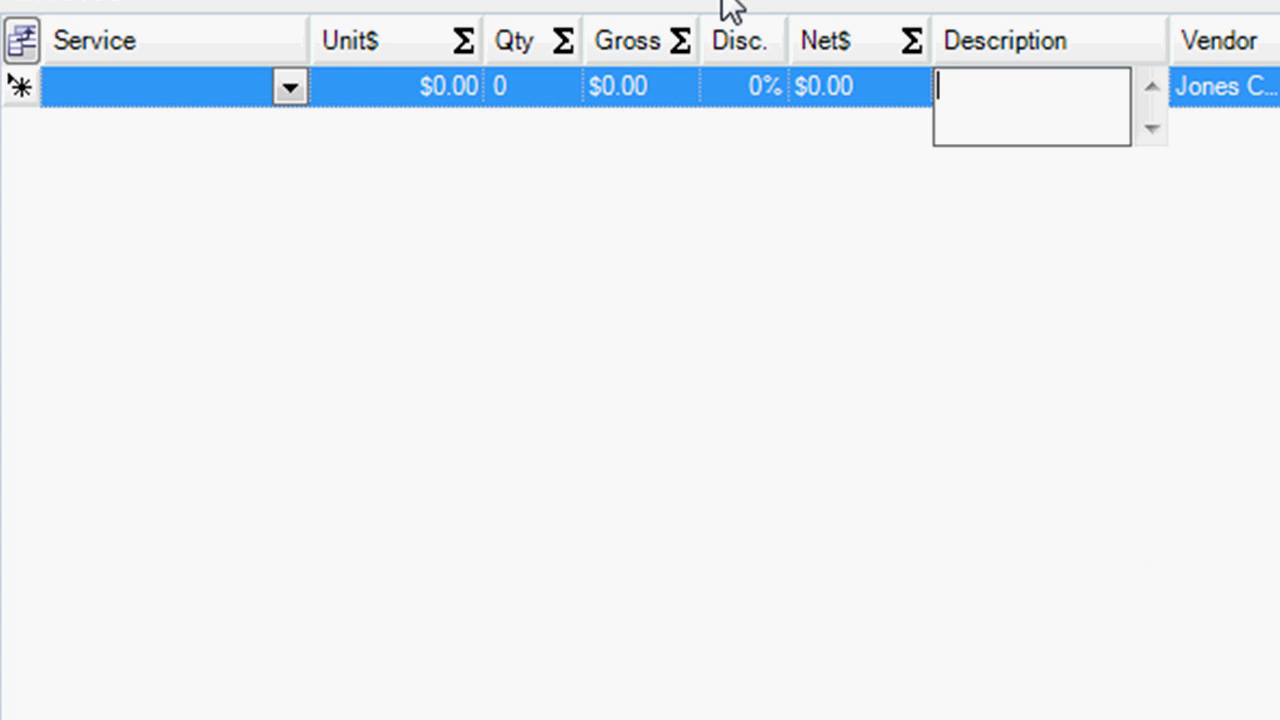
pyautogui.write('Trip C')
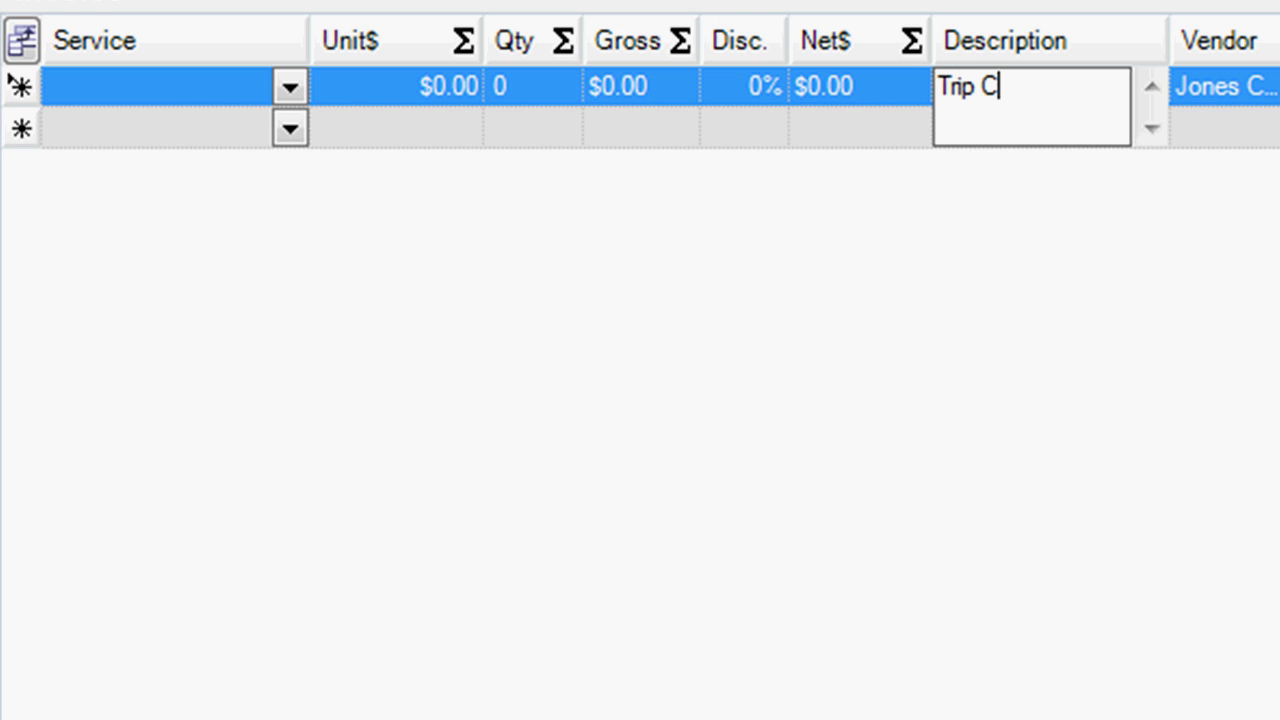
pyautogui.write('harge')
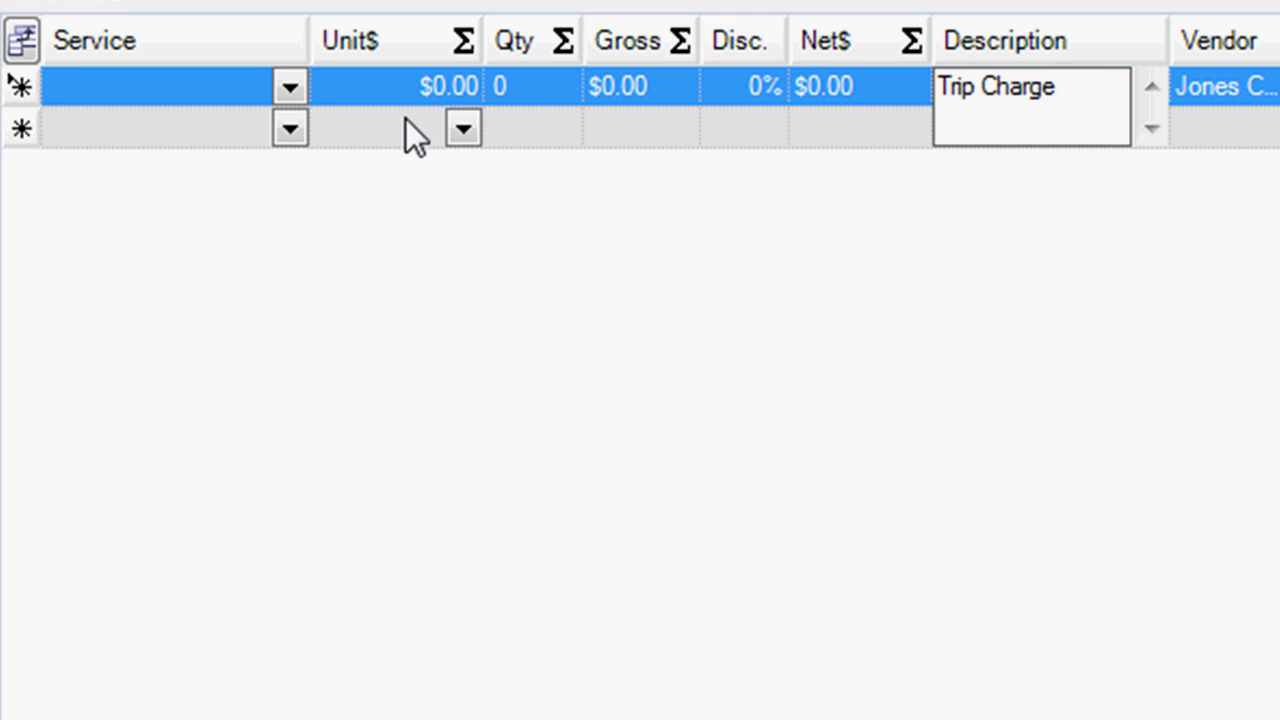
pyautogui.click(362, 82)
pyautogui.click(360, 80)
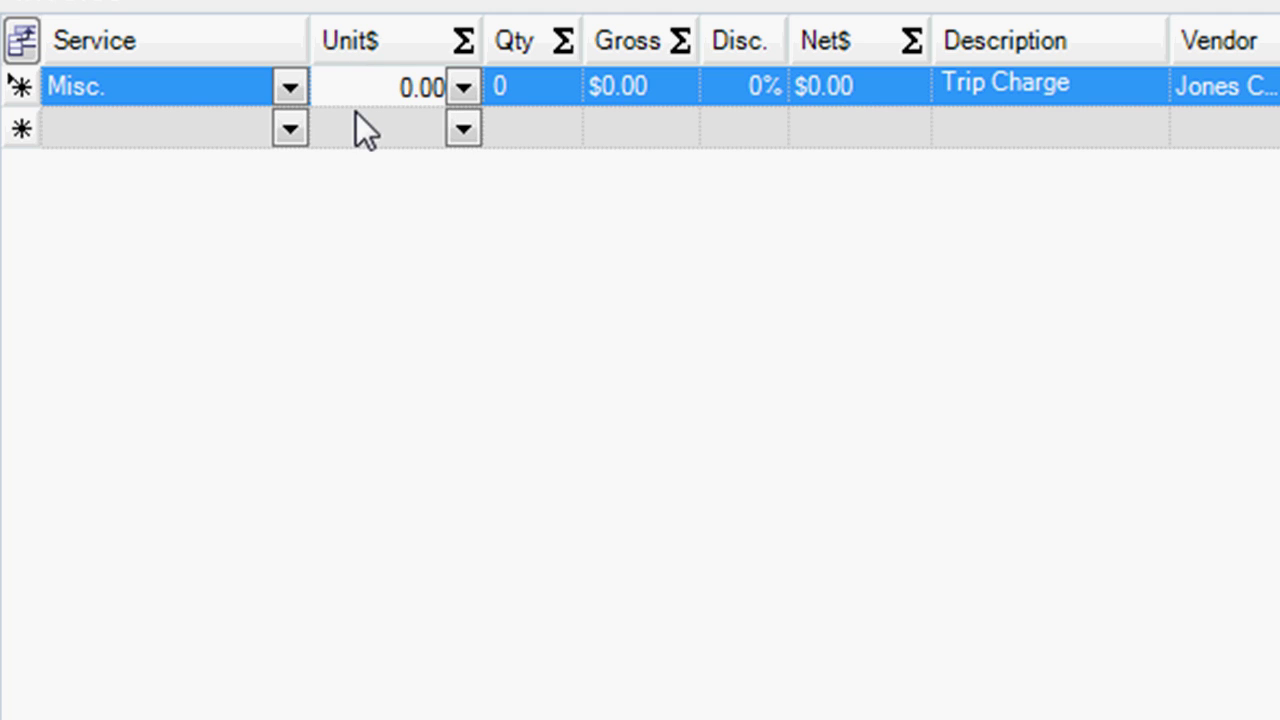
pyautogui.write('2')
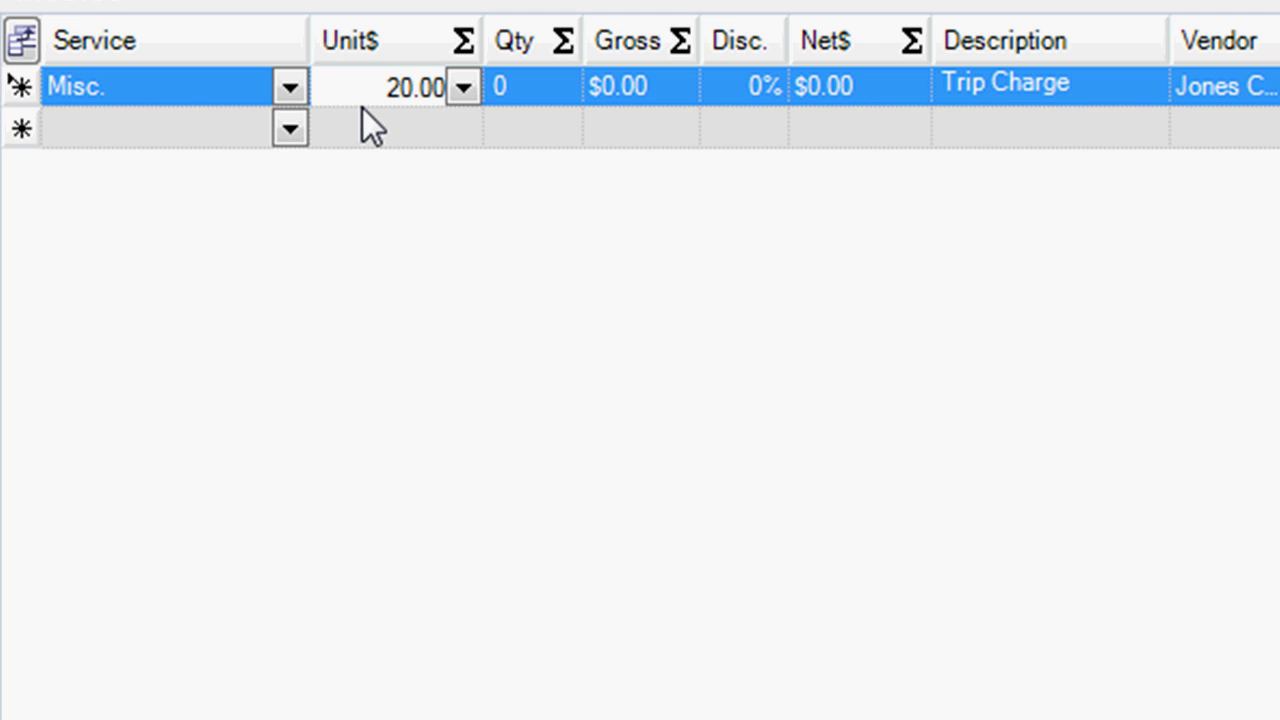
pyautogui.click(501, 86)
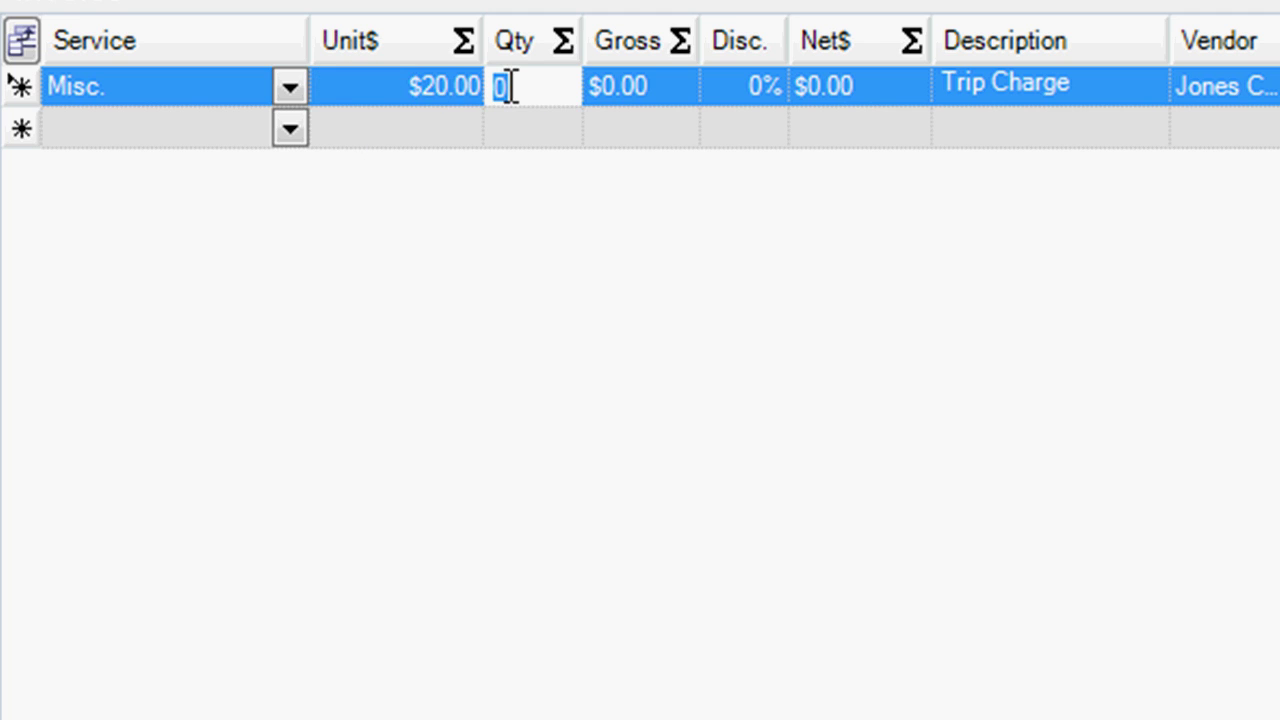
pyautogui.write('1')
pyautogui.click(640, 88)
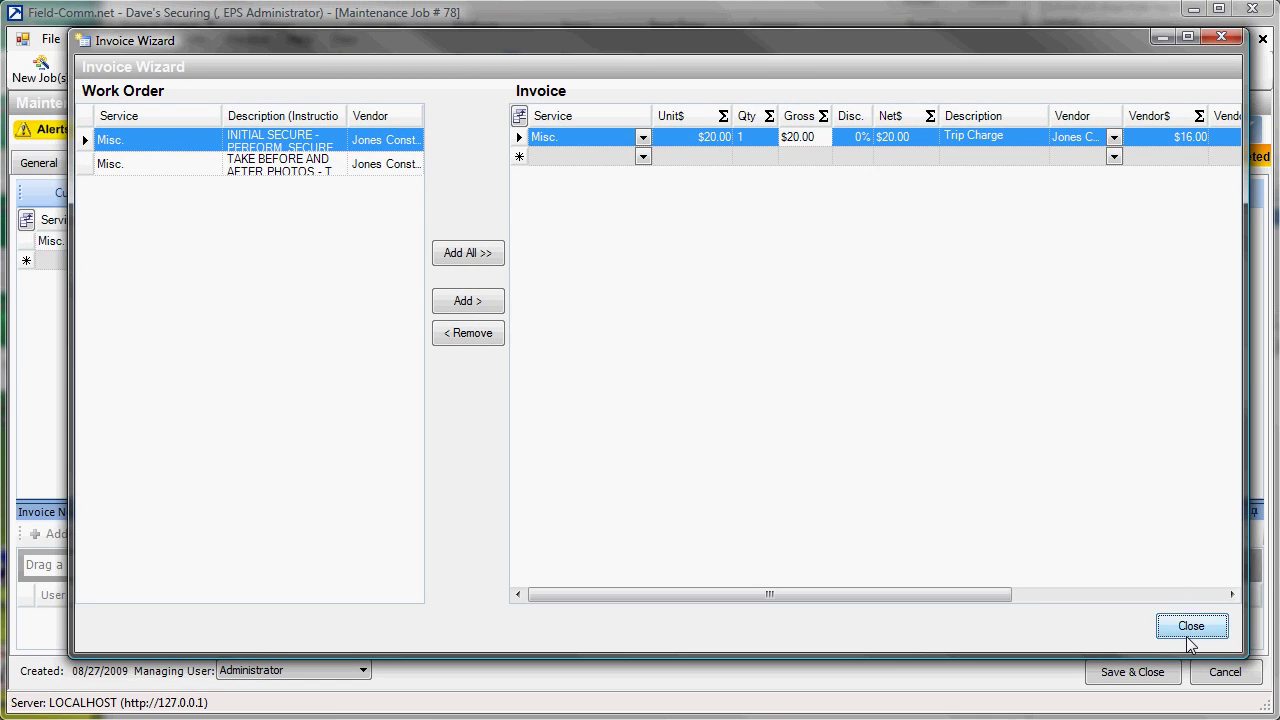
pyautogui.click(1192, 628)
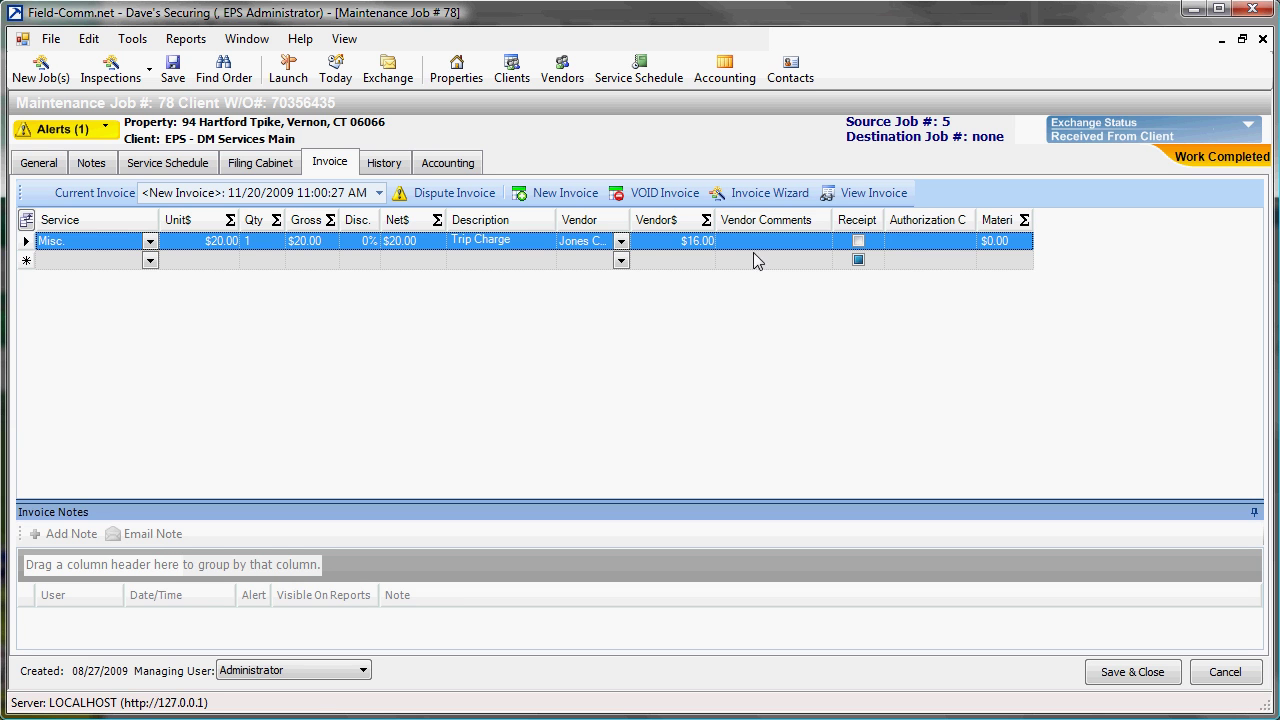
# - View the invoice with the invoiced date updated to 08/28/2009 and save it to the filing cabinet as a PDF
pyautogui.click(857, 201)
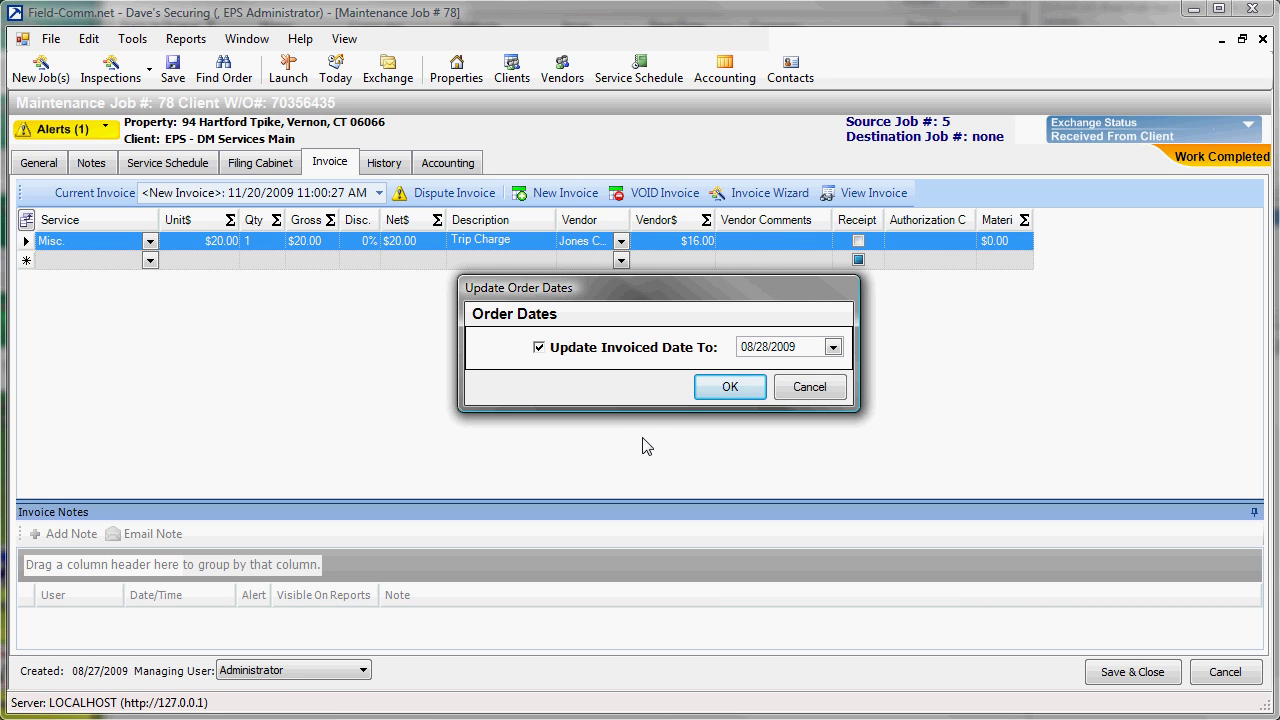
pyautogui.click(729, 390)
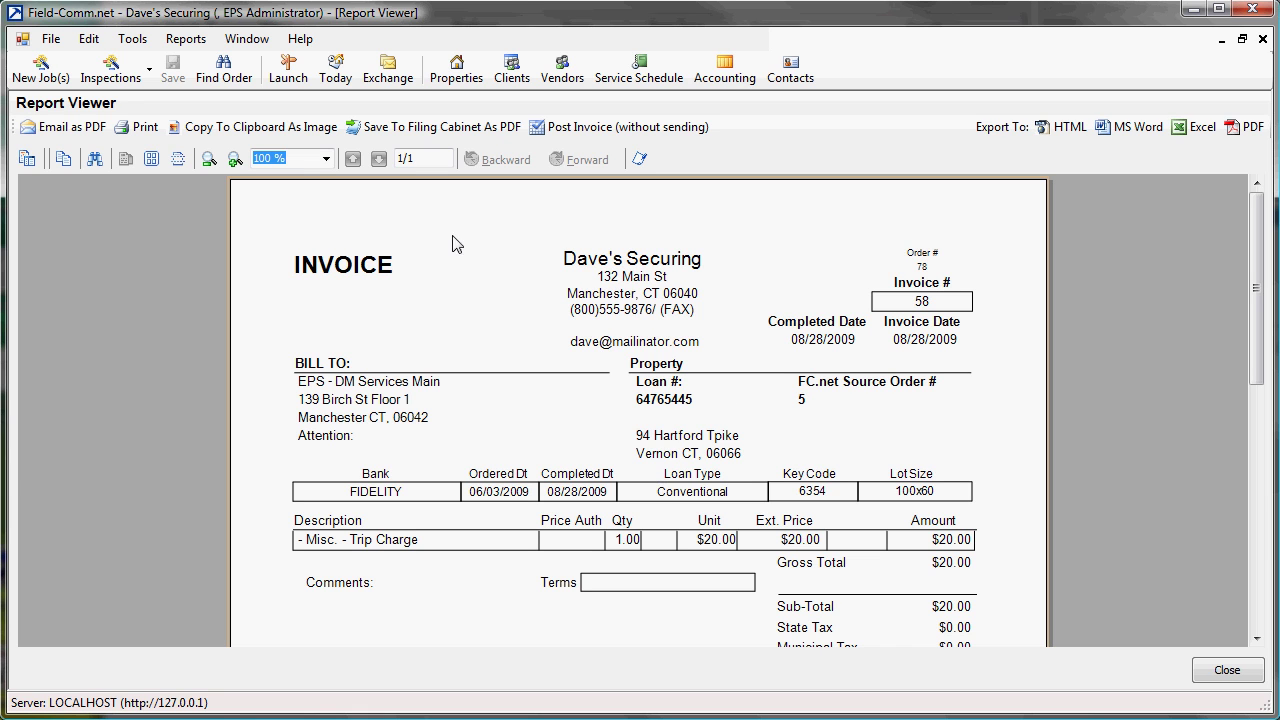
pyautogui.click(441, 131)
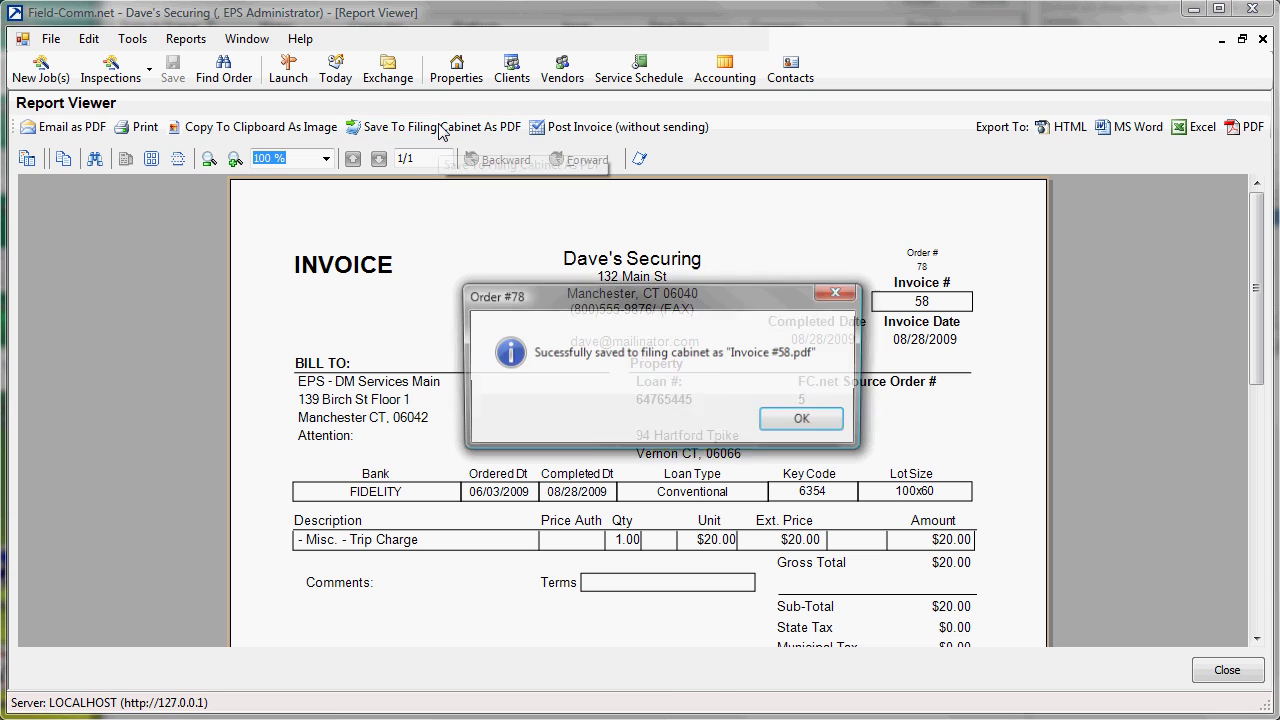
pyautogui.click(797, 424)
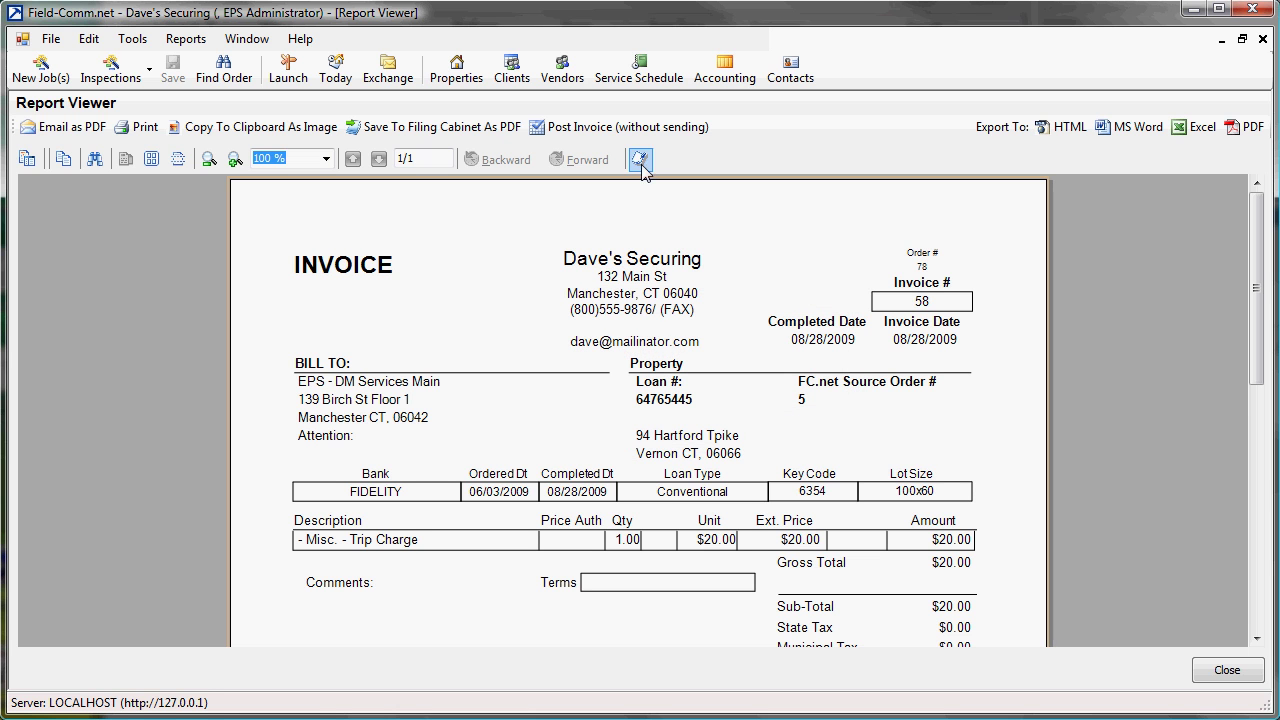
# - Post the Trip Charge invoice without sending, update only the paperwork sent to client date to 11/20/2009, and close the report
pyautogui.click(630, 130)
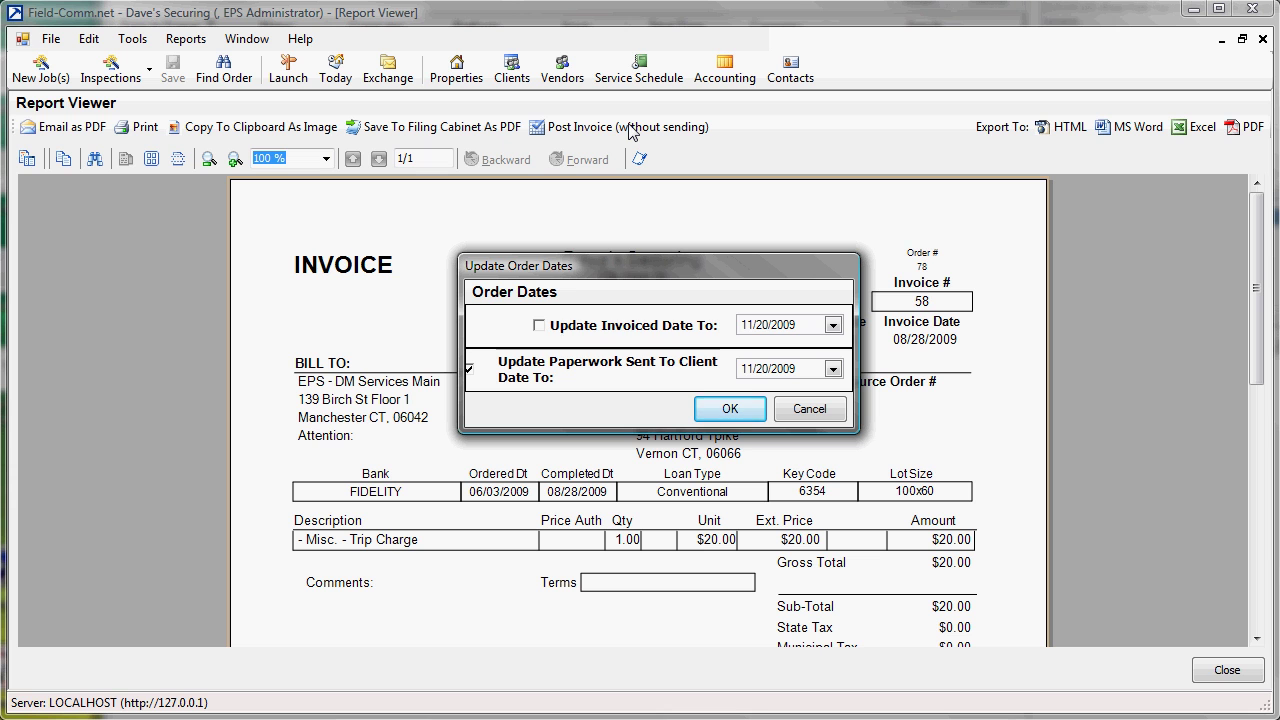
pyautogui.click(731, 409)
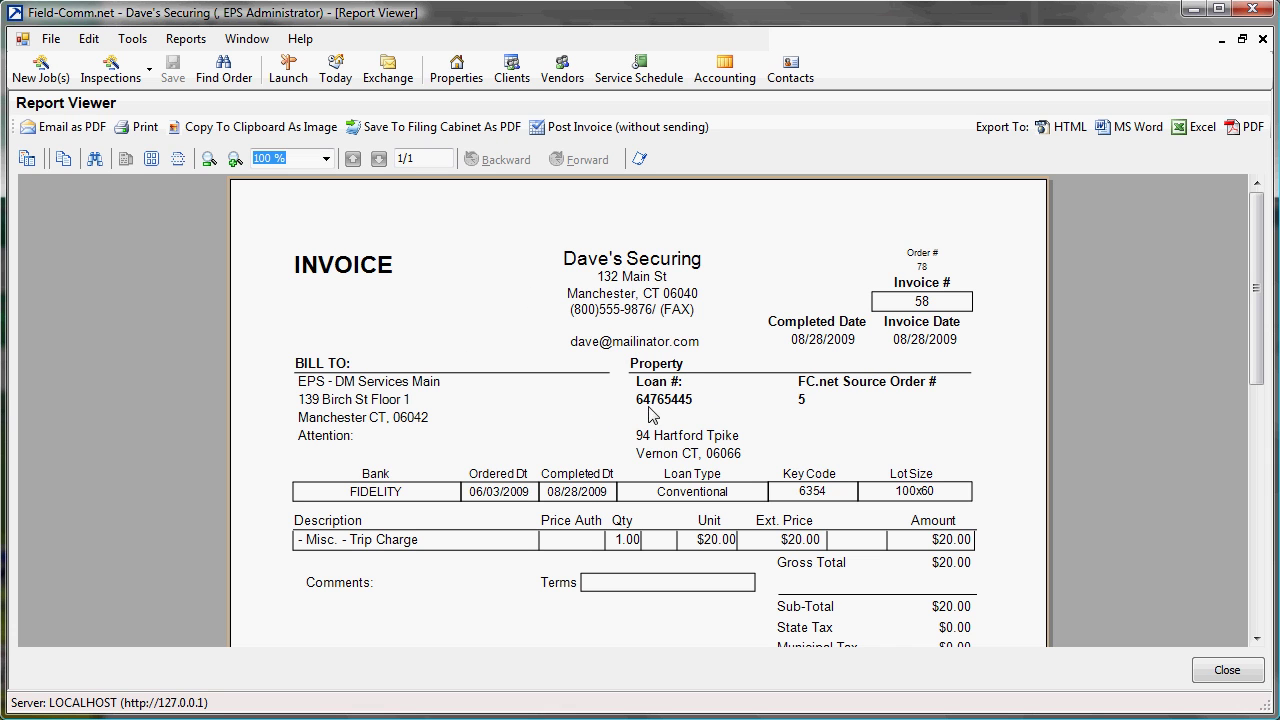
pyautogui.click(1229, 671)
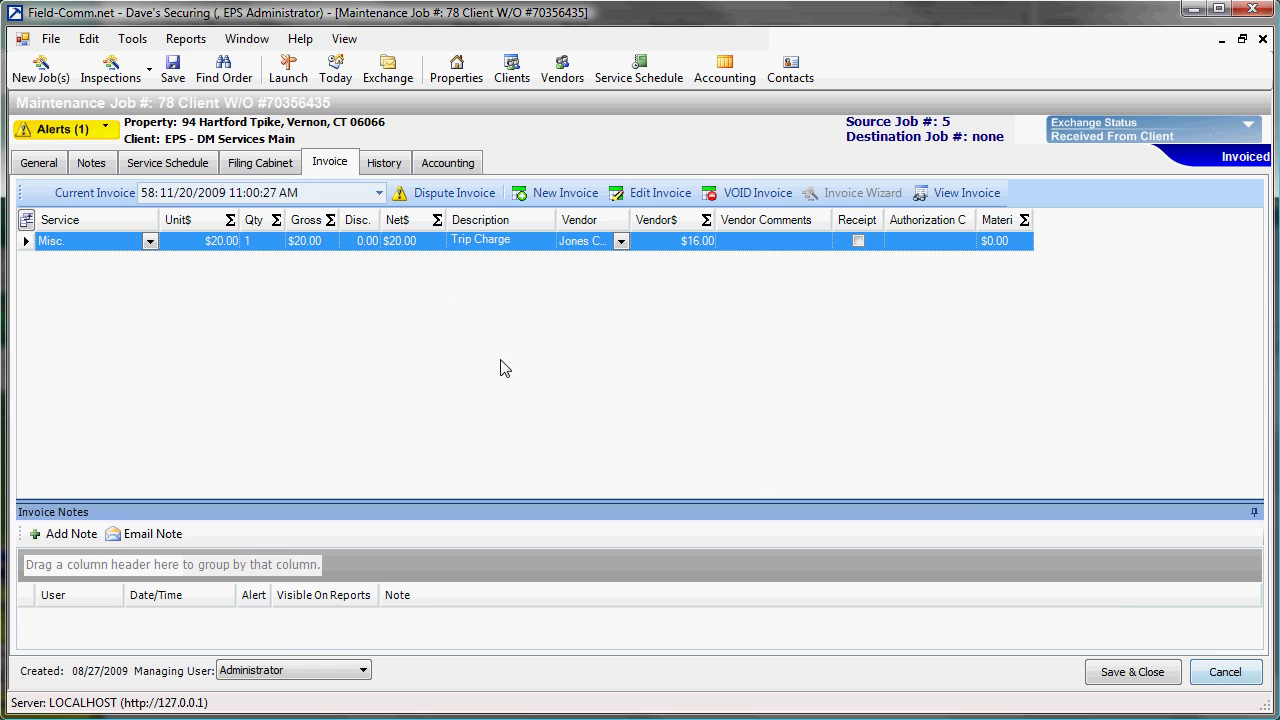
# - Mark the Trip Charge invoice PDF in the filing cabinet's Documents folder for upload, and save and close the job
pyautogui.click(260, 168)
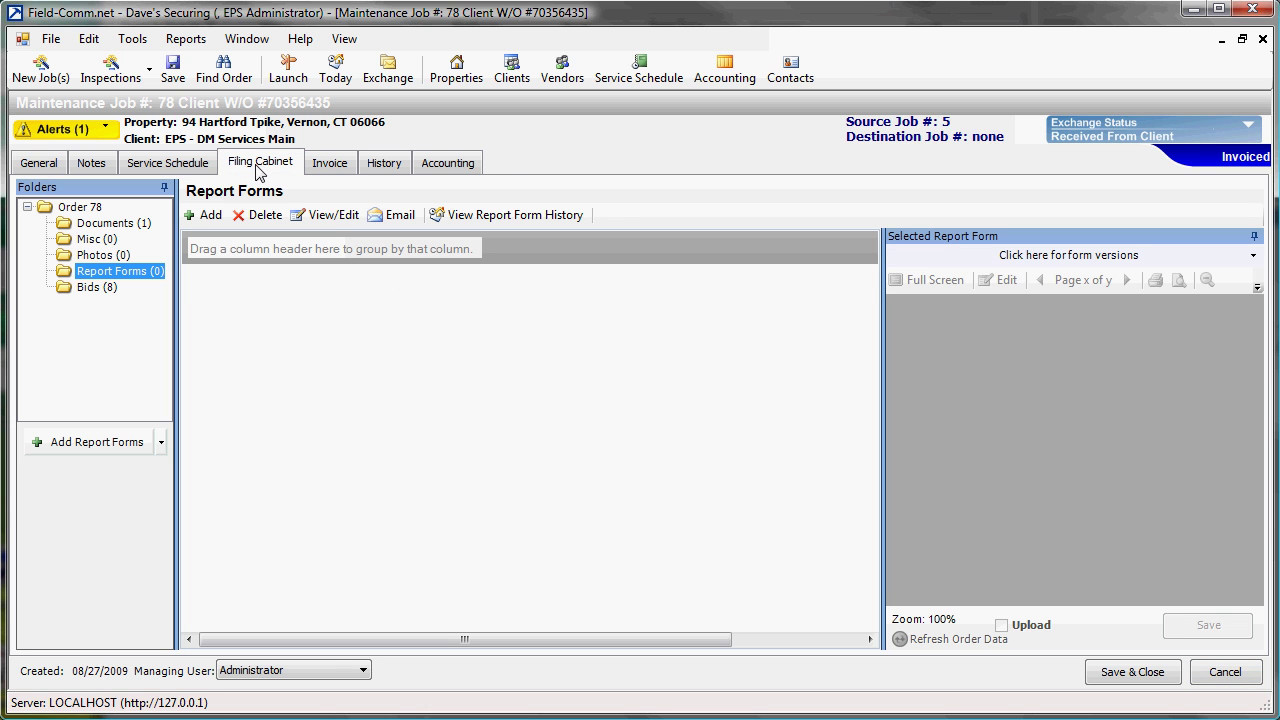
pyautogui.click(127, 229)
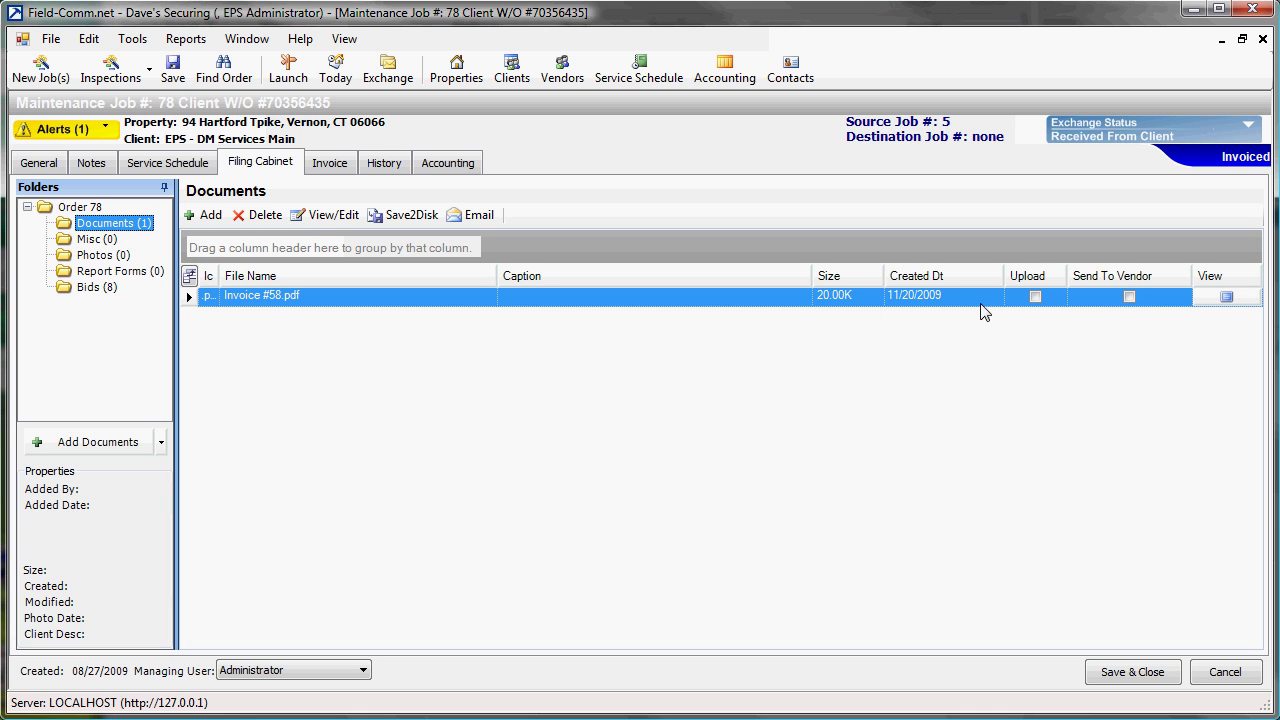
pyautogui.click(1035, 297)
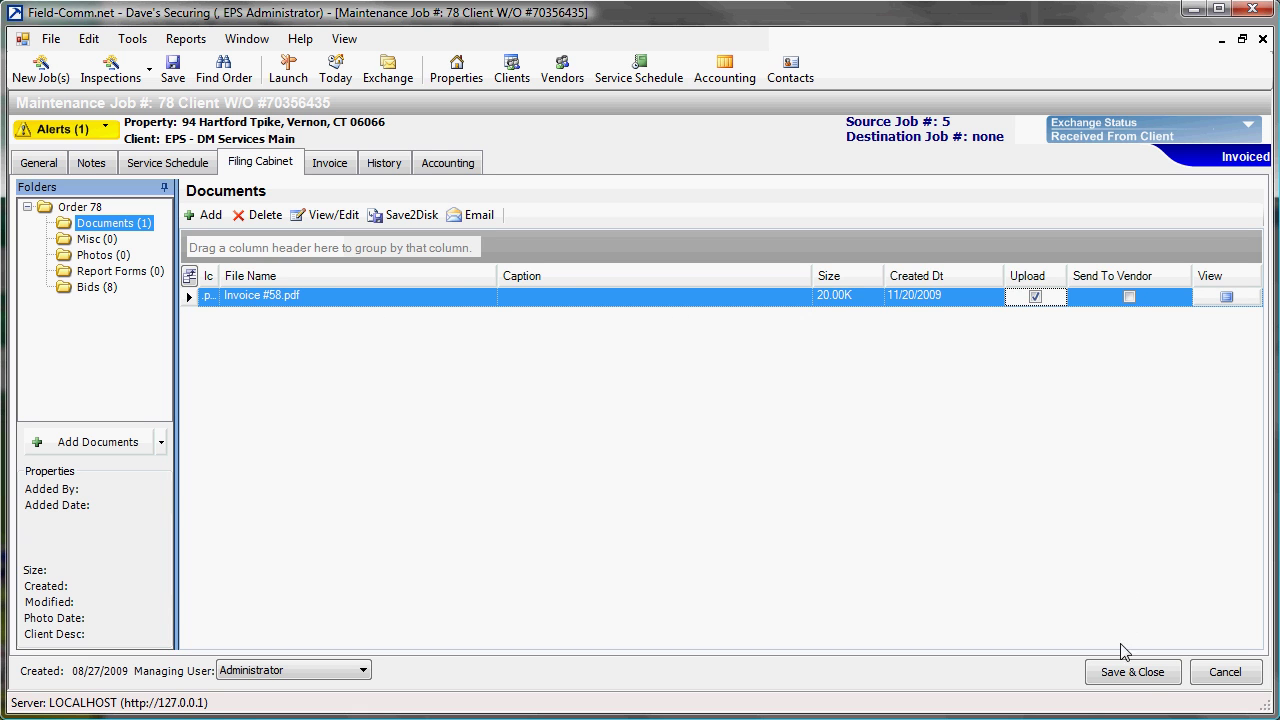
pyautogui.click(1133, 672)
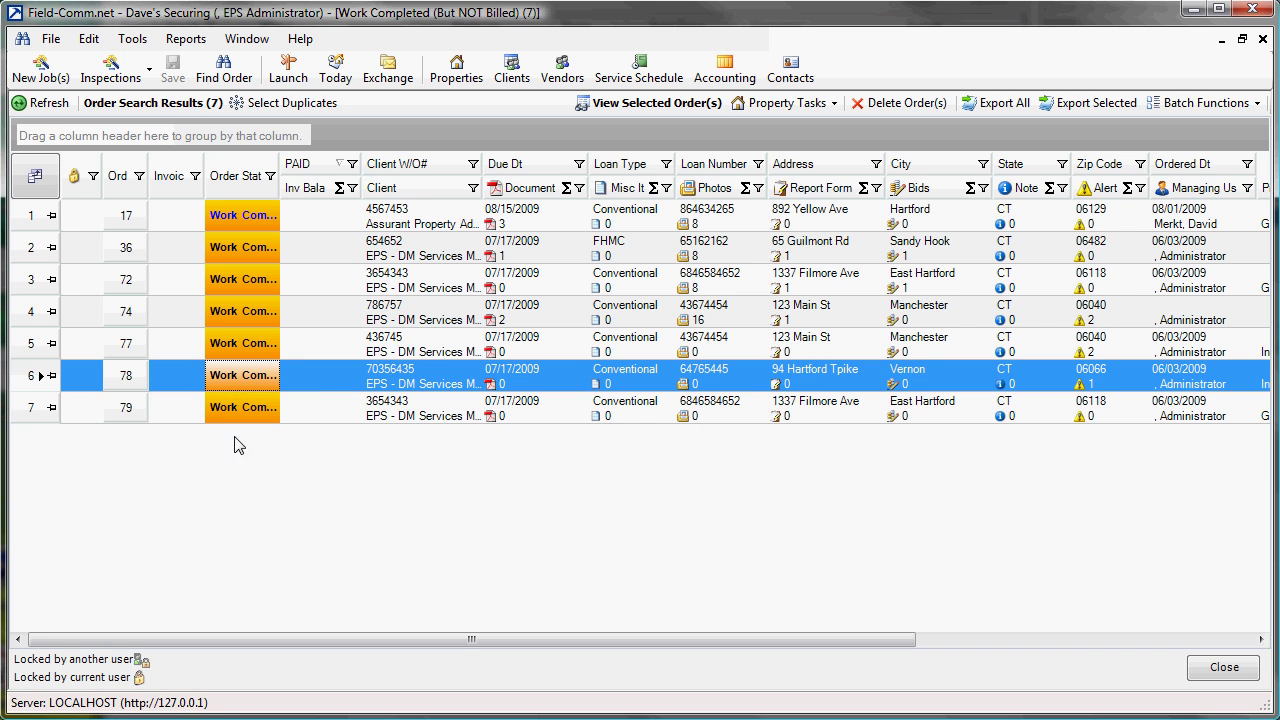
# - Refresh the work-completed order list and open the Exchange
pyautogui.click(45, 106)
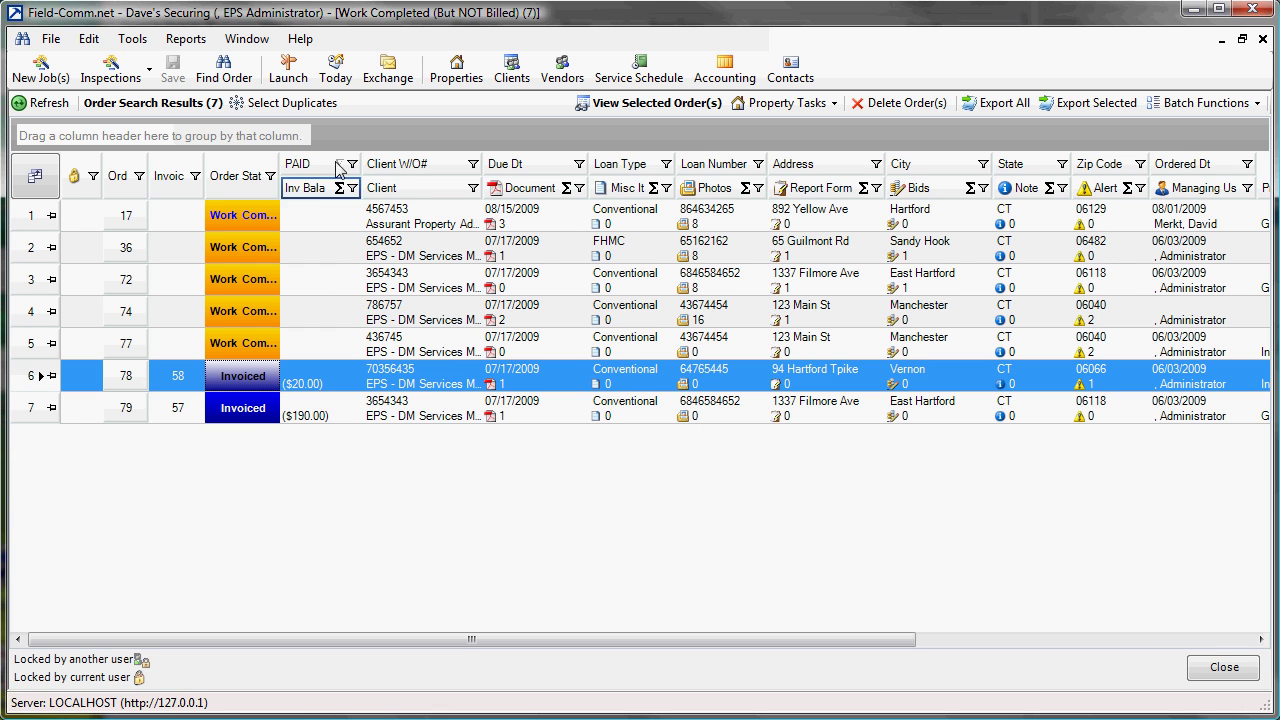
pyautogui.click(392, 76)
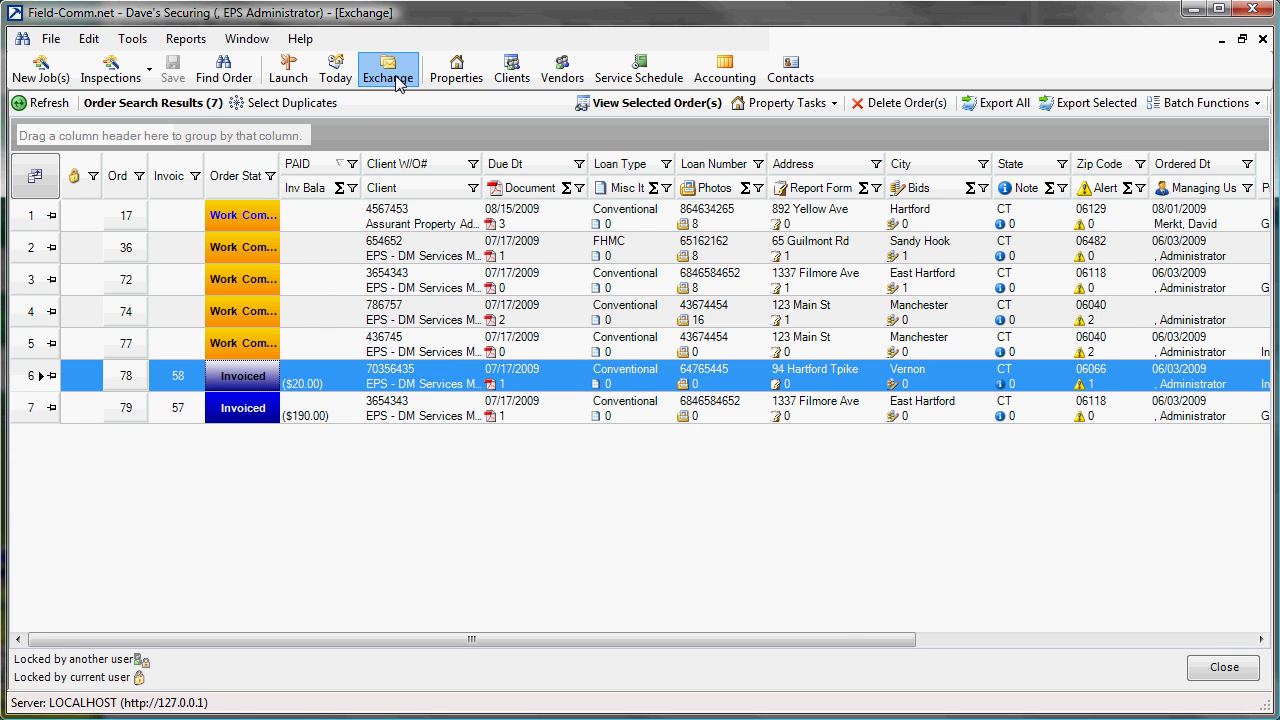